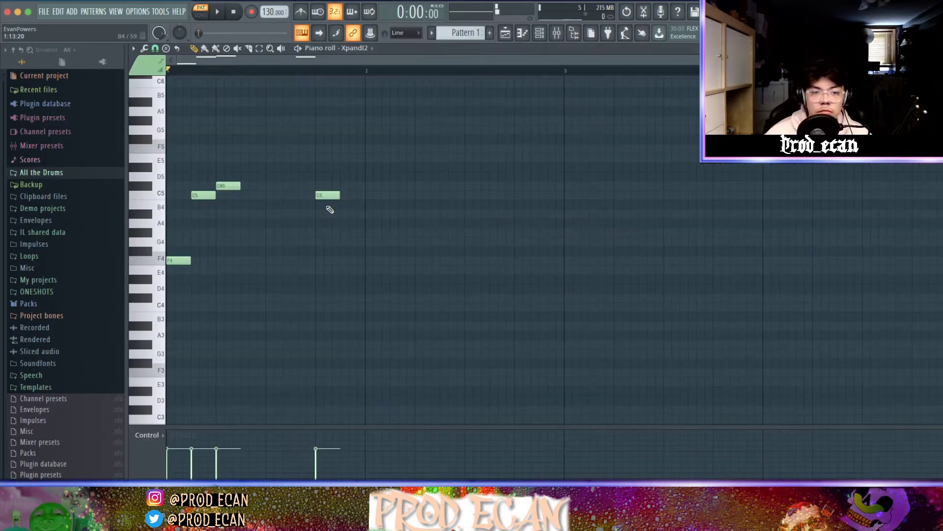
Step: Lower the last note of bar 1 to A#4, add an F4 at the start of bar 2, and move the adjacent F4 down
left_click_drag(326, 196, 324, 221)
key("space")
key("space")
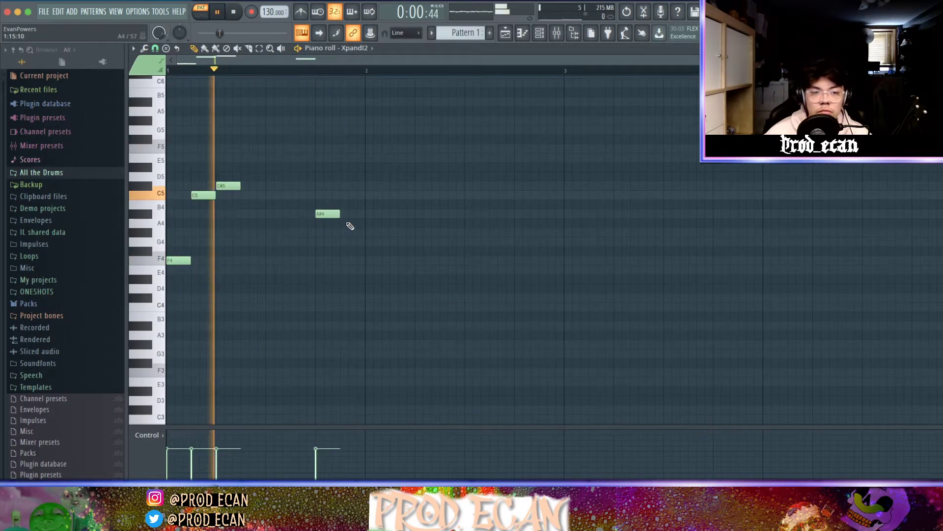
key("space")
left_click_drag(372, 313, 378, 263)
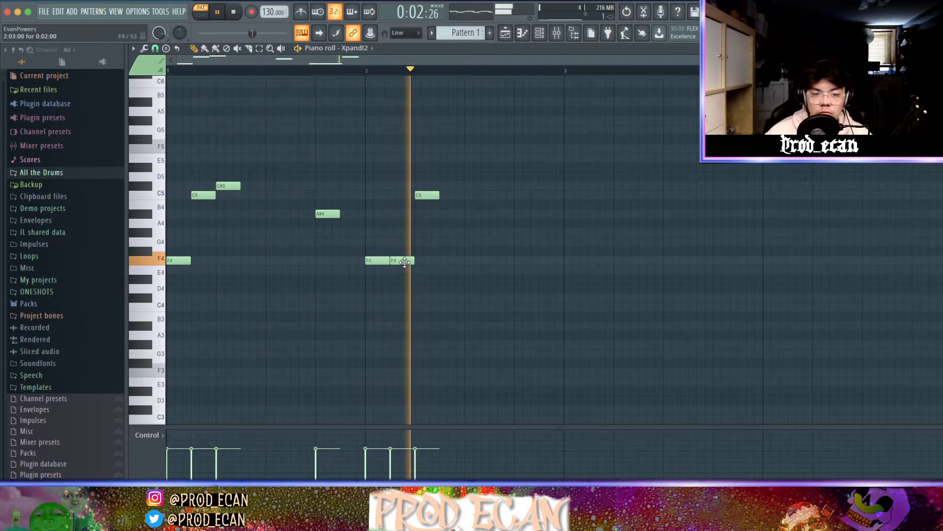
left_click_drag(405, 262, 403, 291)
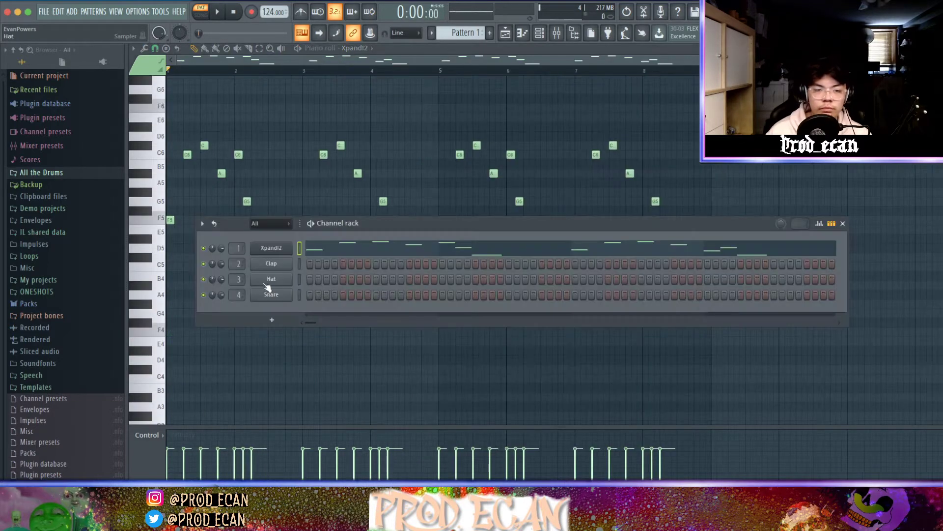
Step: Replace the Xpand!2 instrument on channel 1 with FL Keys and play its melody in the piano roll
right_click(264, 247)
left_click(418, 277)
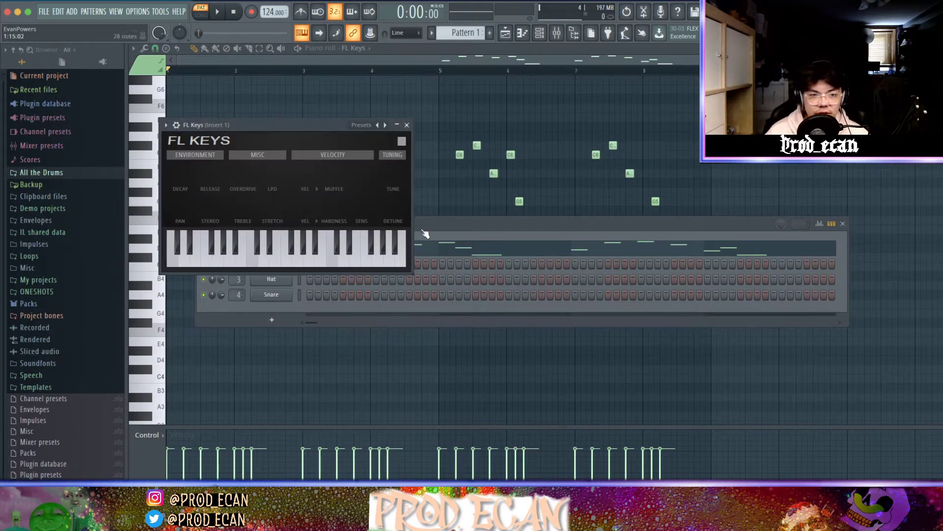
left_click(407, 125)
key("space")
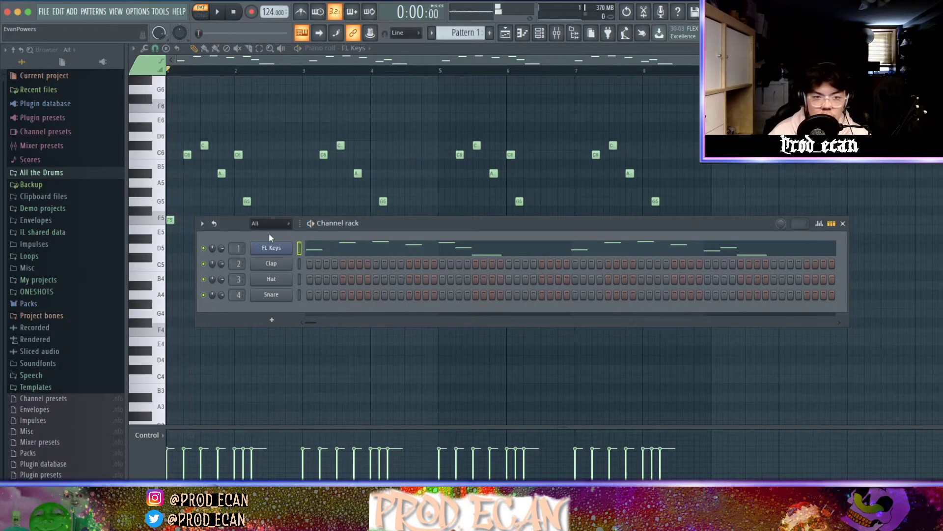
key("F6")
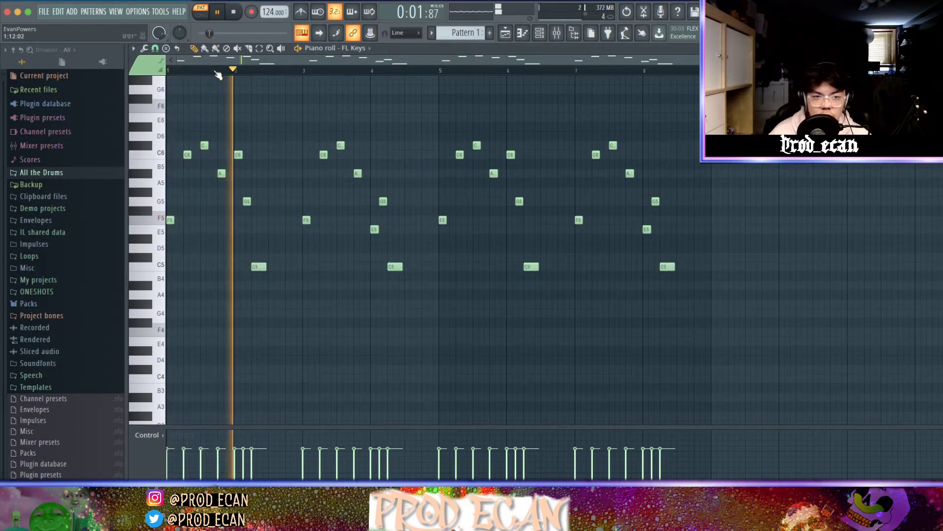
Step: Play the melody from the start and delete the long C5 note in bar 2
scroll(238, 70, "up", 2)
key("space")
left_click_drag(237, 61, 221, 61)
key("space")
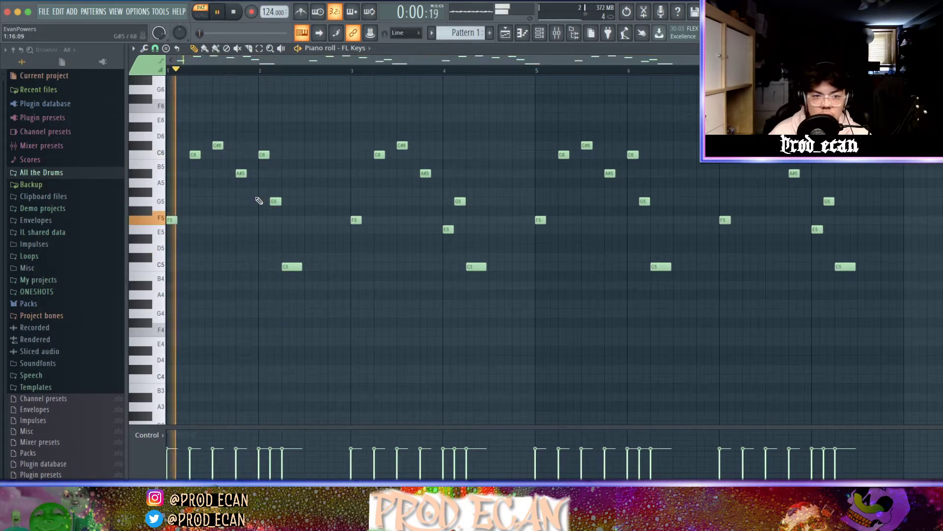
right_click(292, 266)
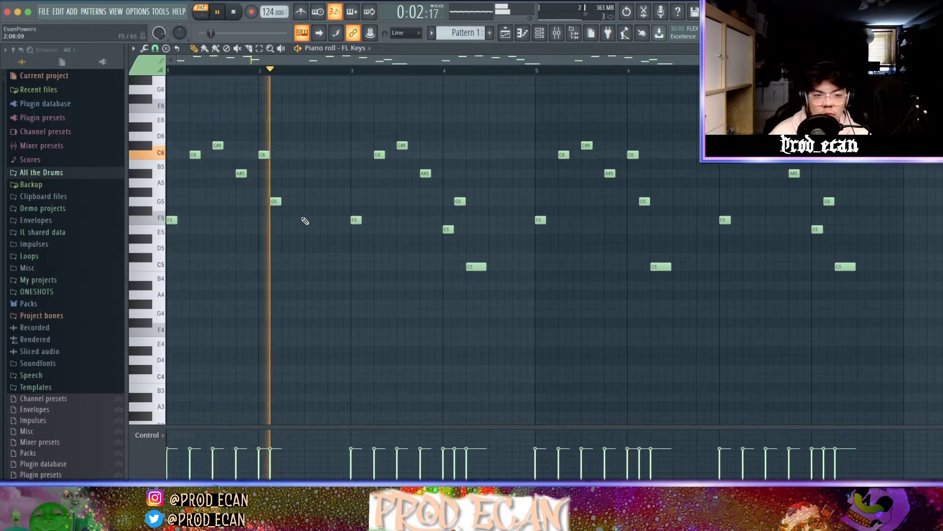
key("space")
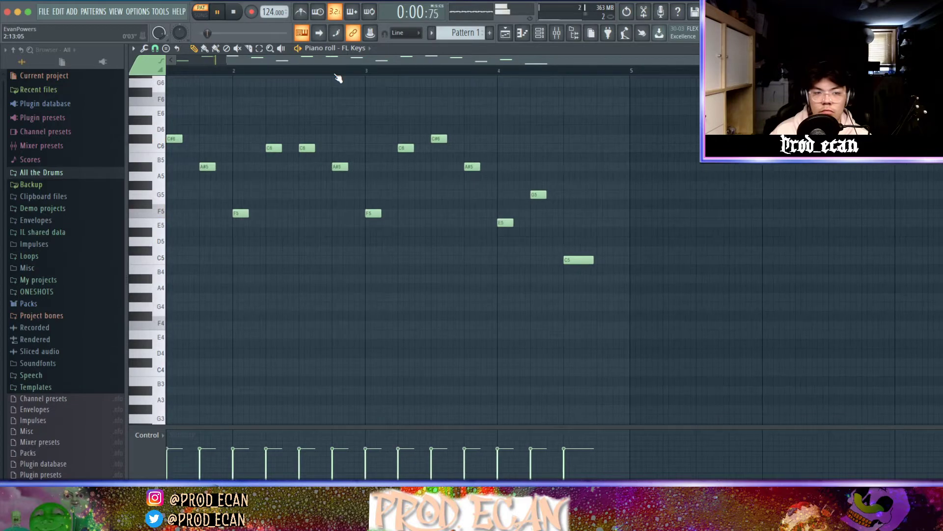
Step: Raise the second C6 note in bar 2 to C#6 and replay the melody
scroll(338, 78, "down", 1)
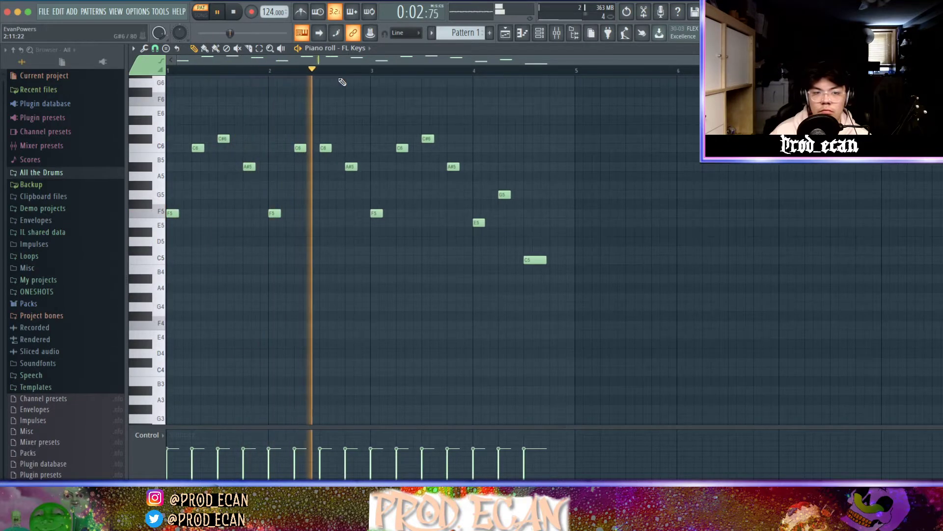
left_click_drag(320, 152, 319, 148)
key("space")
key("space")
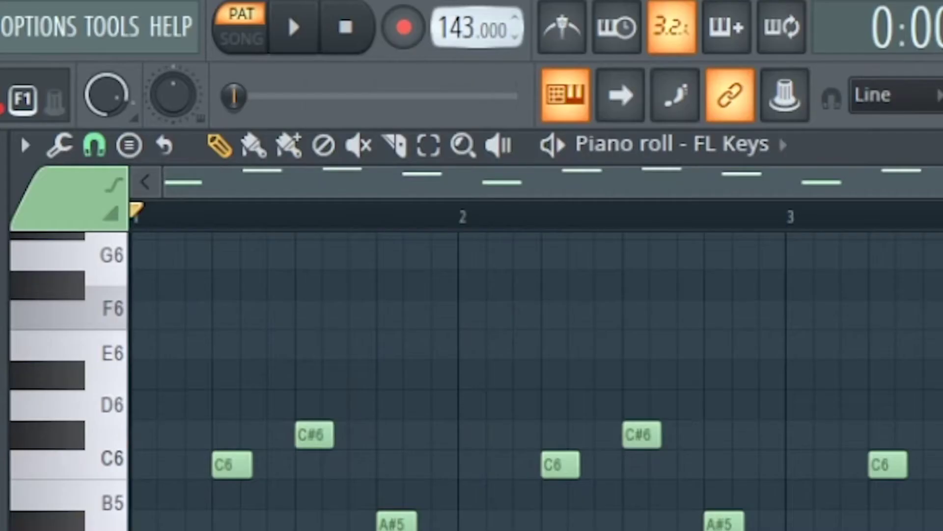
Step: Set the project tempo to 164 BPM and play the melody at the new speed
left_click(291, 22)
key("space")
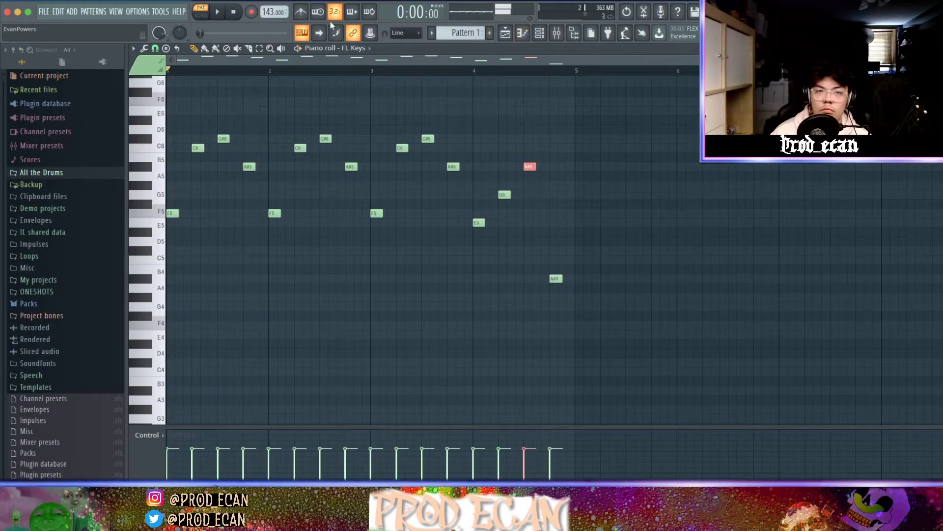
left_click_drag(274, 13, 274, 2)
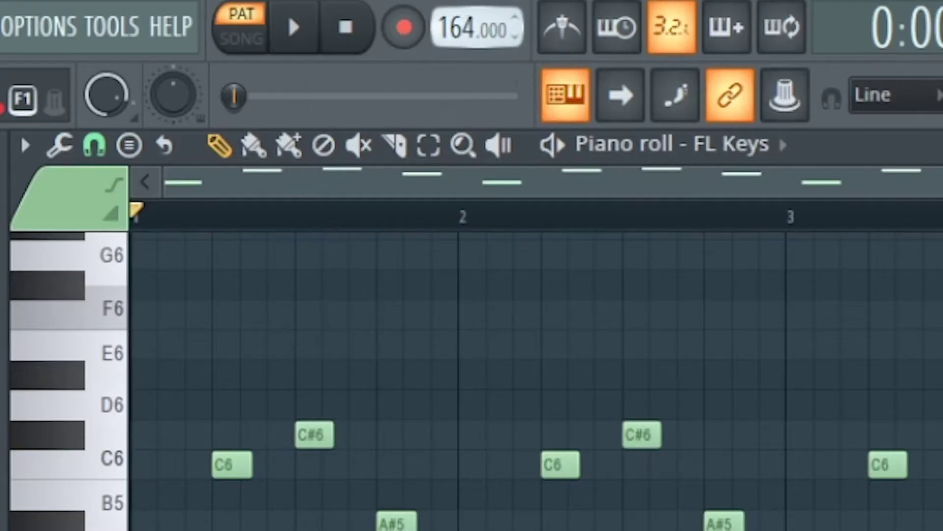
key("space")
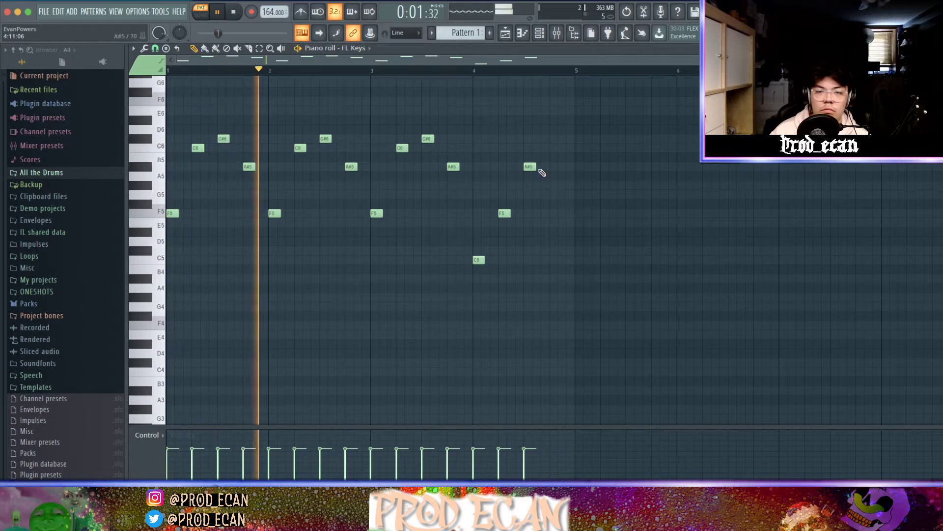
Step: Replace the FL Keys instrument on channel 1 with ElectraX
key("F6")
right_click(267, 253)
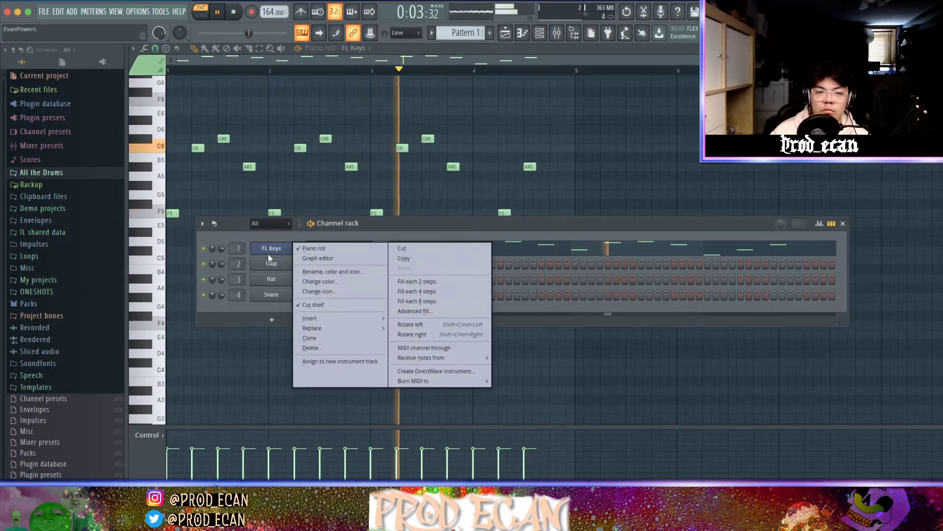
mouse_move(388, 328)
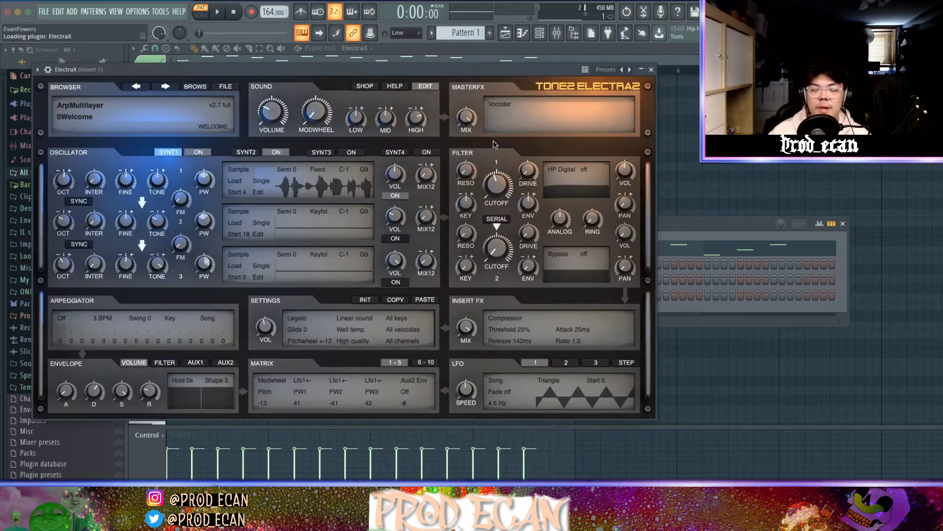
Step: Audition arpeggio patches in ElectraX, load ARP - BeTheOneUAdmire, and close the plugin window
left_click(199, 84)
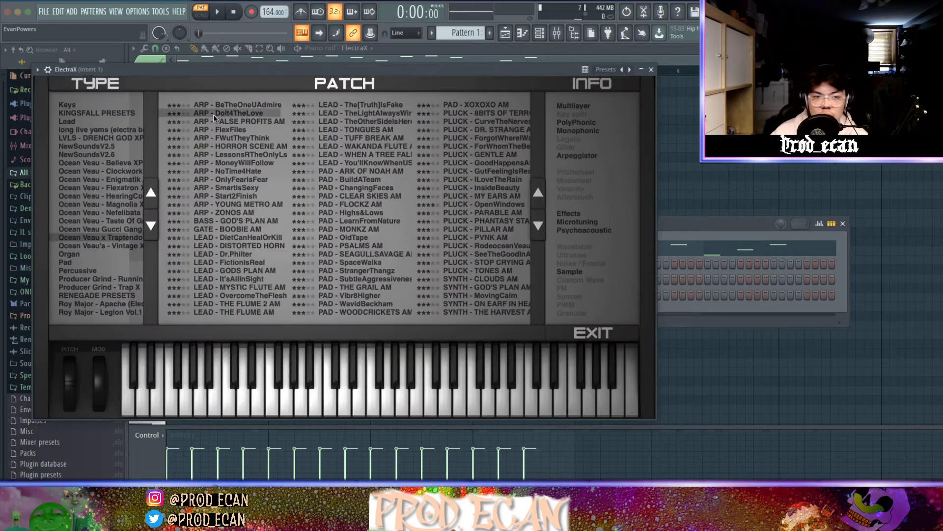
left_click(233, 131)
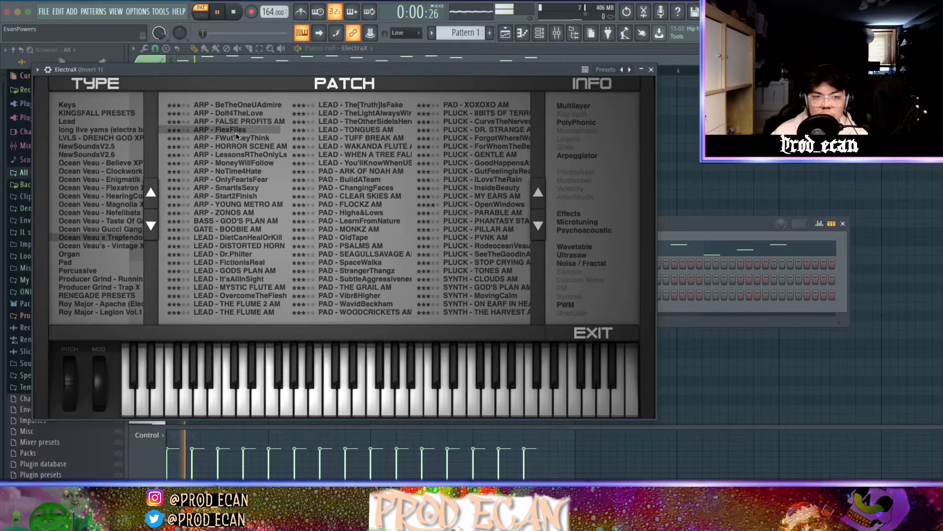
left_click(253, 139)
left_click(246, 104)
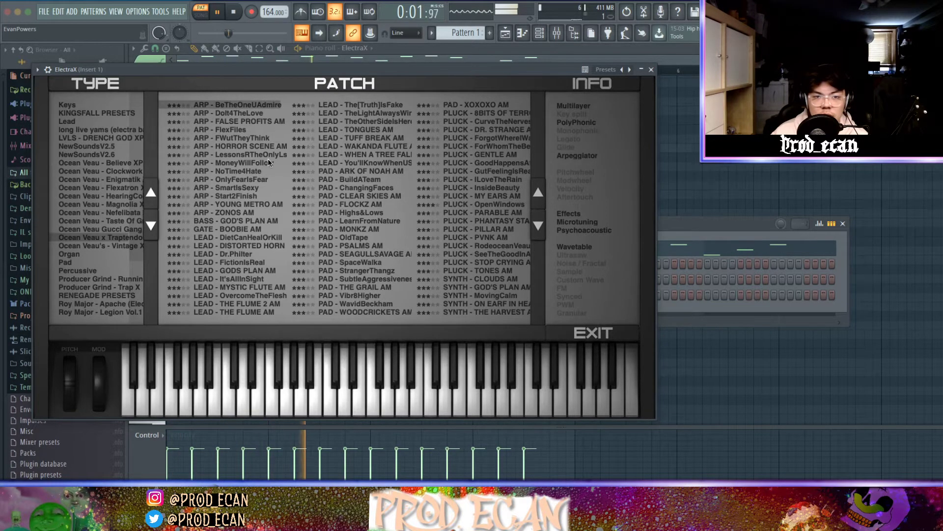
left_click(651, 70)
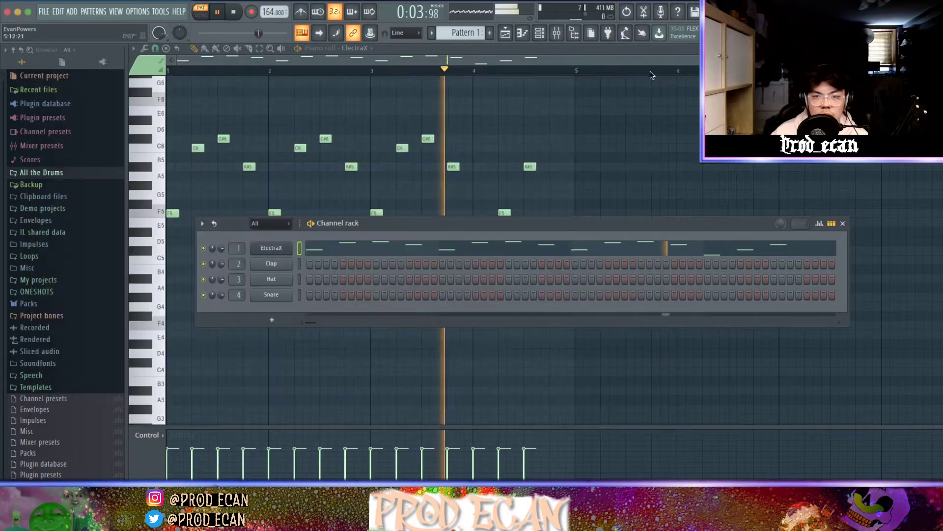
Step: Add a C#6 note at the end of bar 4 in the ElectraX melody
key("F6")
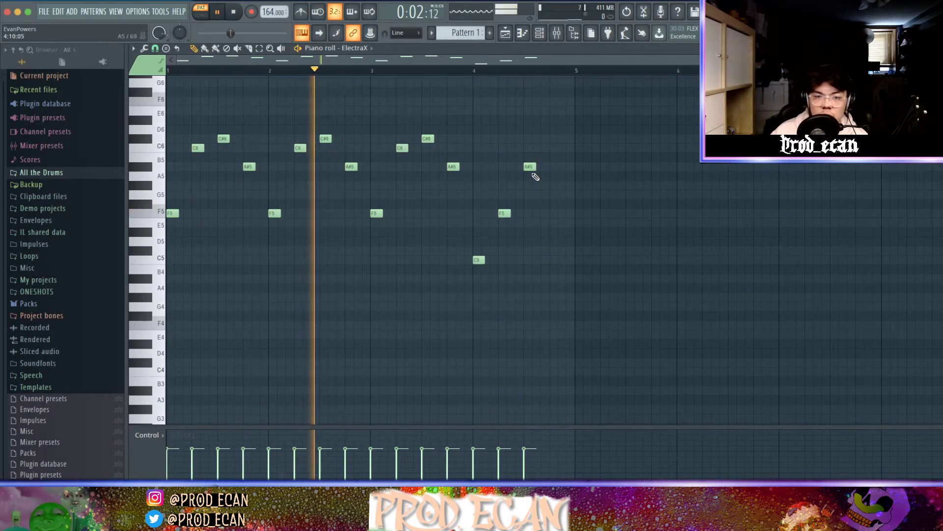
left_click(552, 139)
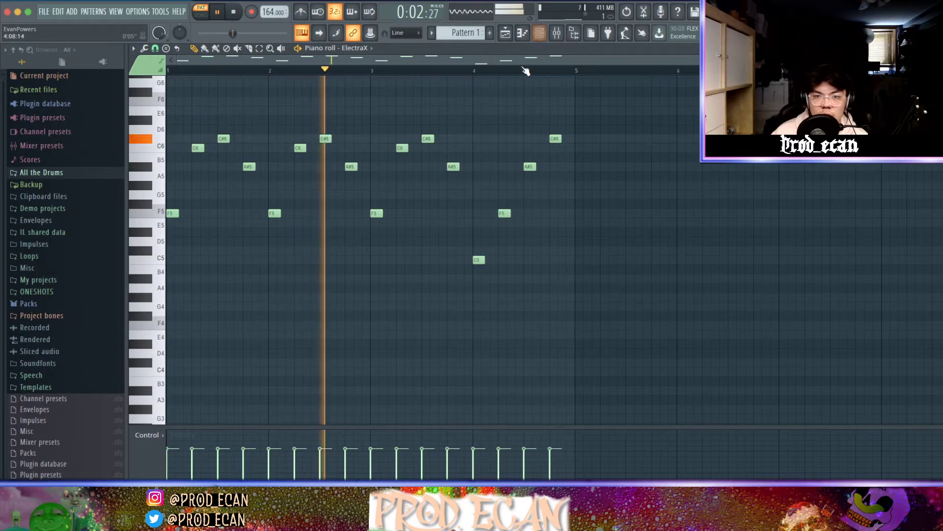
Step: Load Fruity Parametric EQ 2 into the first effect slot of mixer Insert 1
left_click(539, 33)
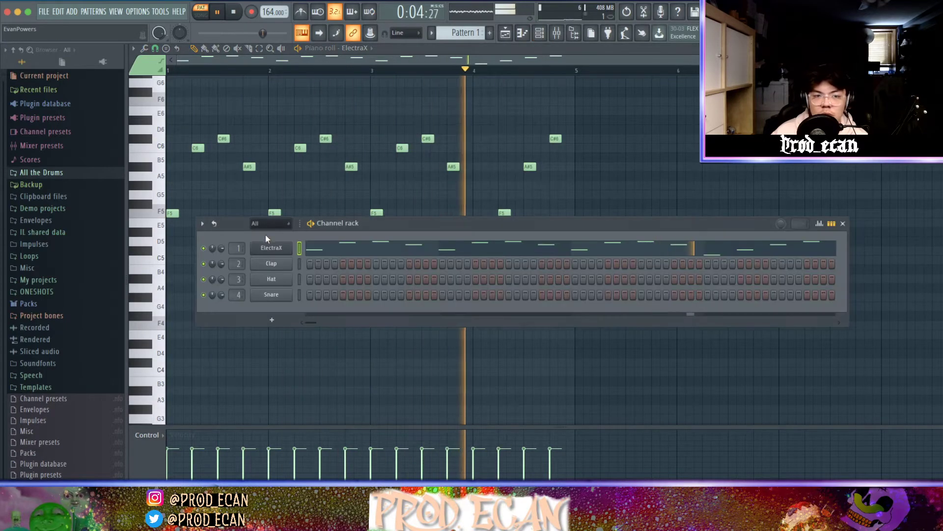
left_click(556, 33)
left_click(159, 84)
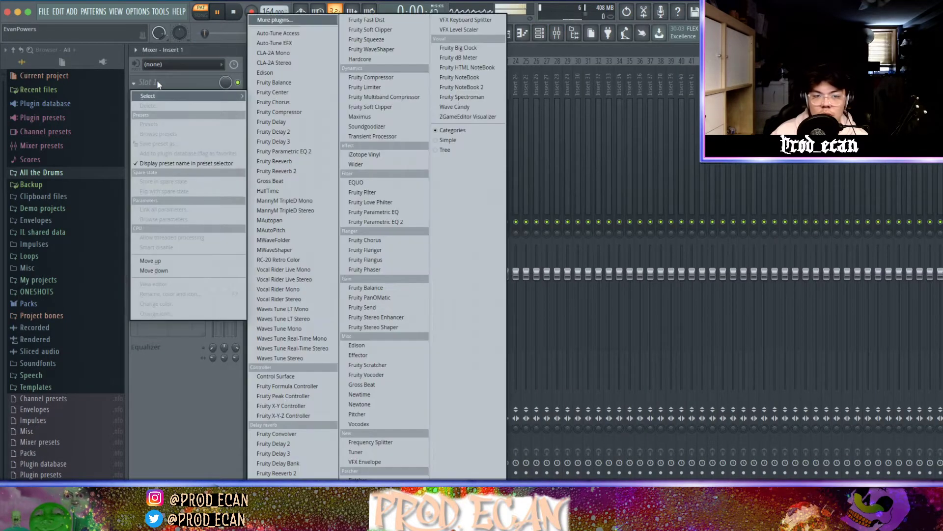
left_click(416, 224)
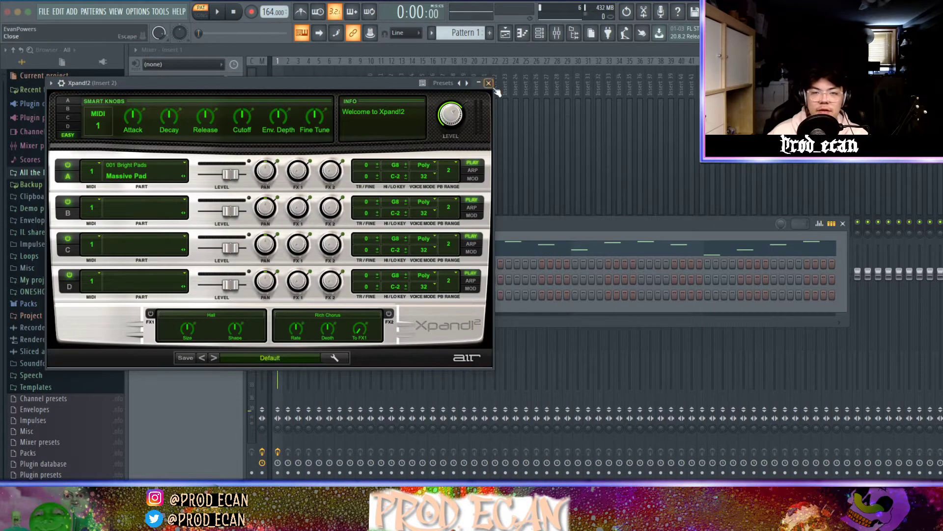
Step: Load the ARP - Celestial Flute (Clean) preset in Xpand!2 and audition further presets up to LEAD - Swoop Sine
key("F7")
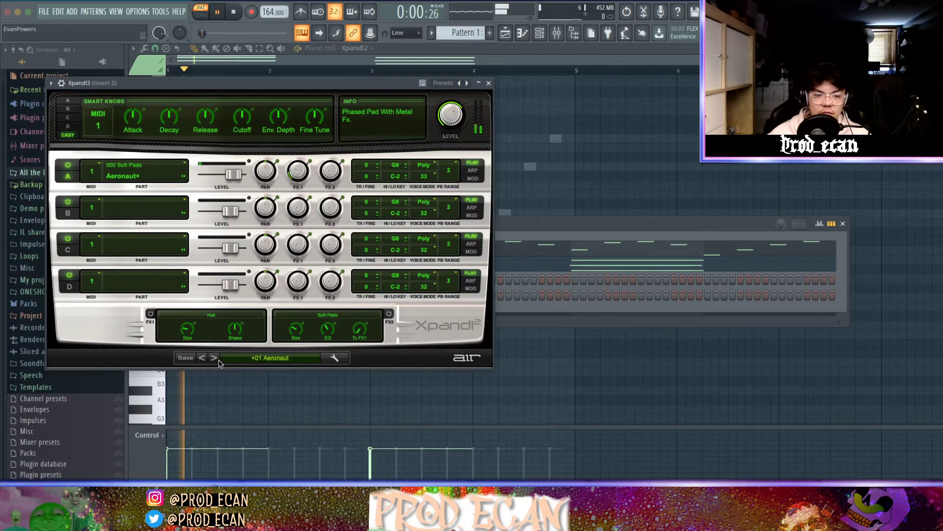
left_click(253, 358)
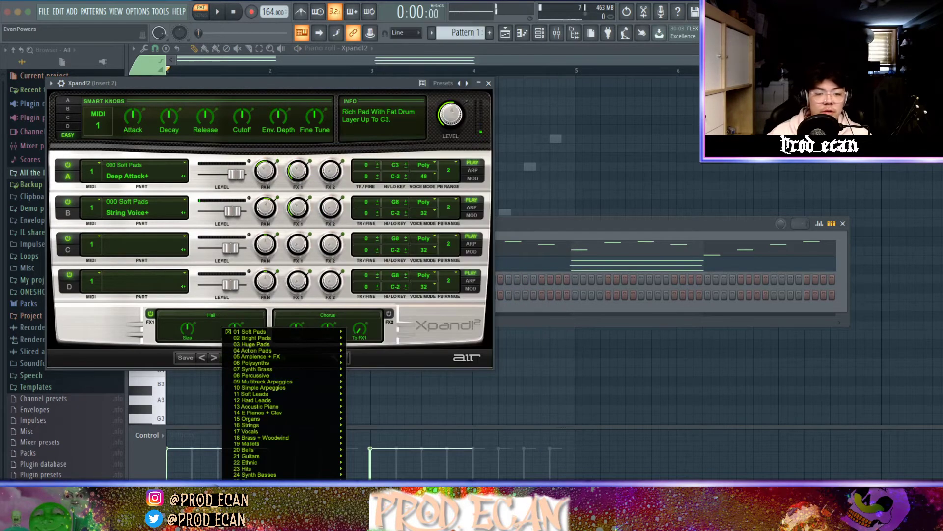
mouse_move(265, 512)
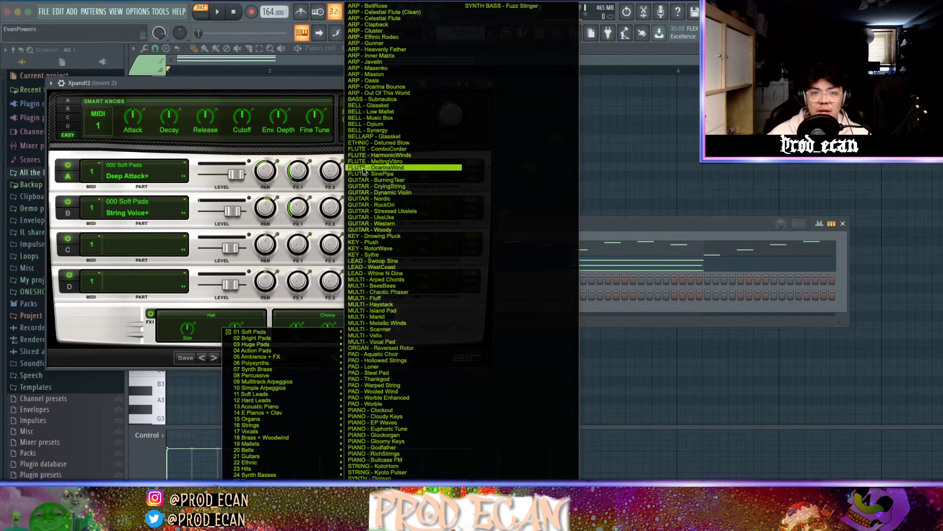
left_click(374, 12)
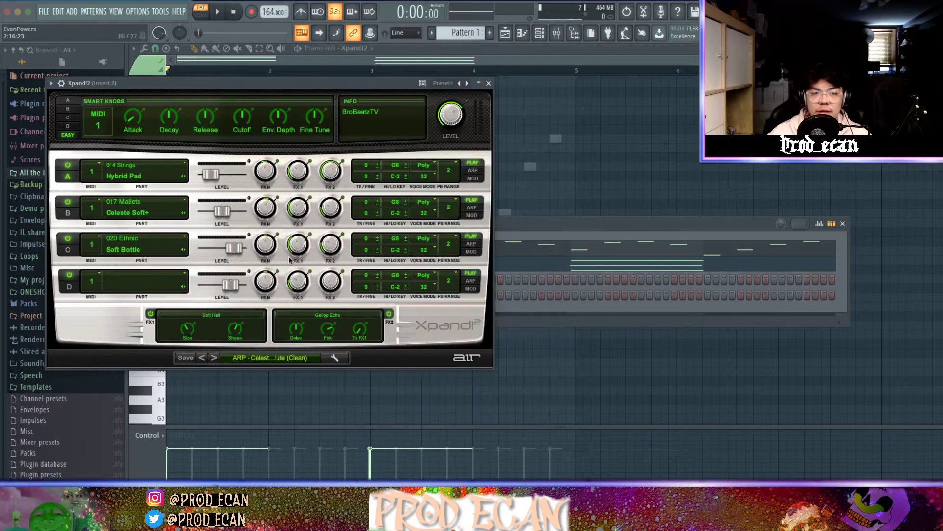
left_click(215, 359)
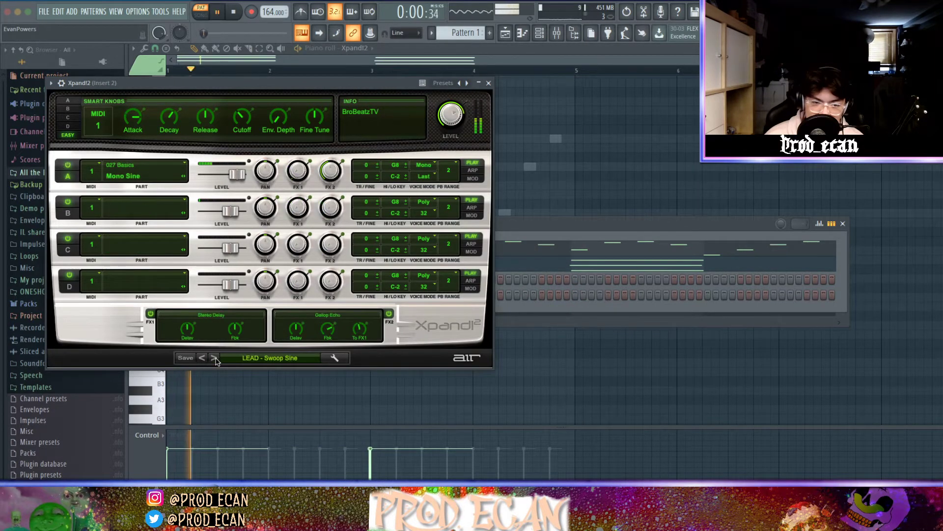
Step: Load the ARP - BellRose preset in Xpand!2, close the plugin, and play its chords together with the melody
left_click(291, 359)
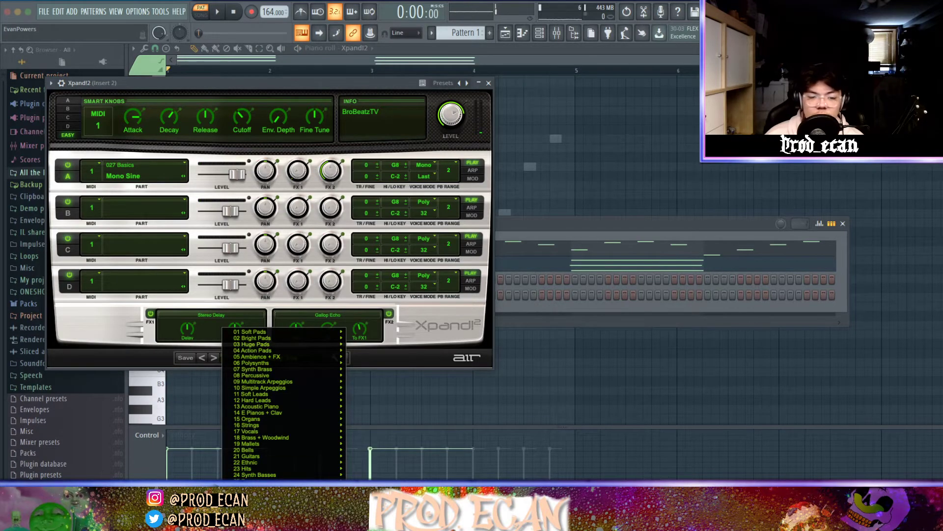
mouse_move(285, 516)
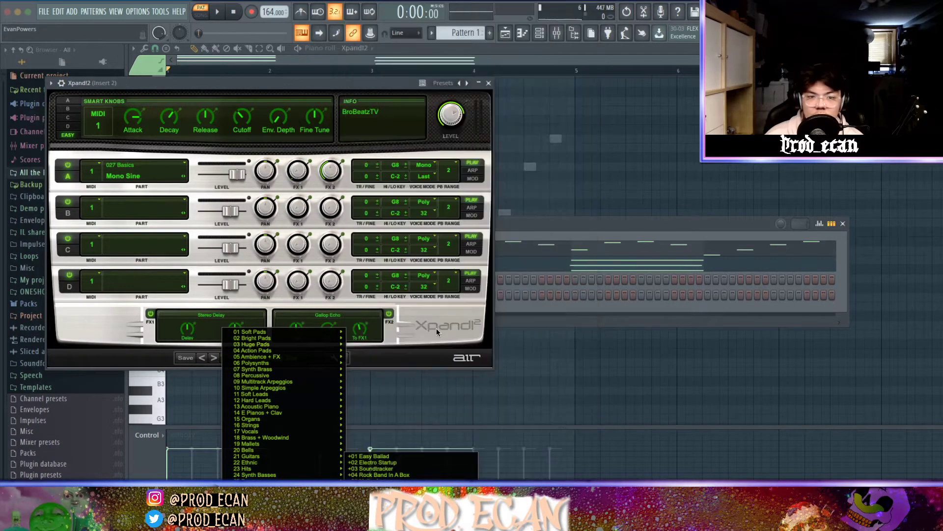
mouse_move(285, 499)
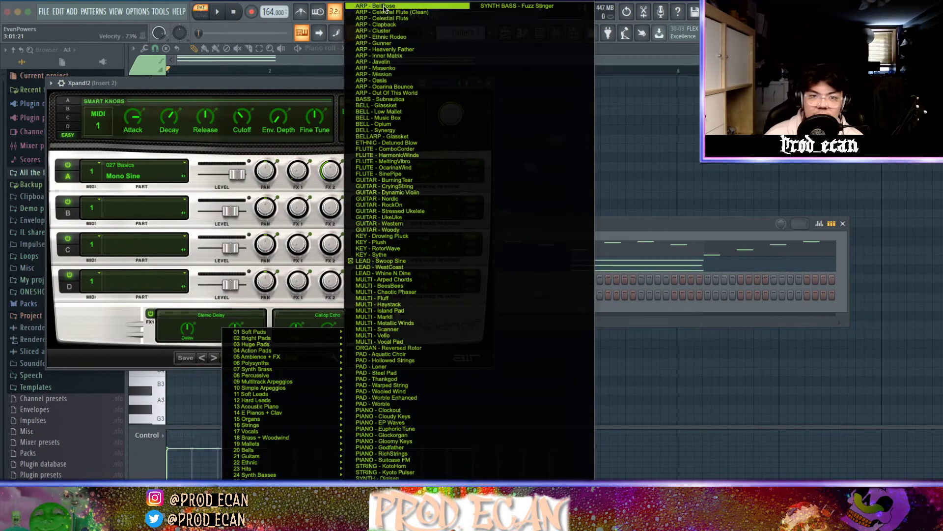
left_click(373, 6)
left_click(488, 84)
key("space")
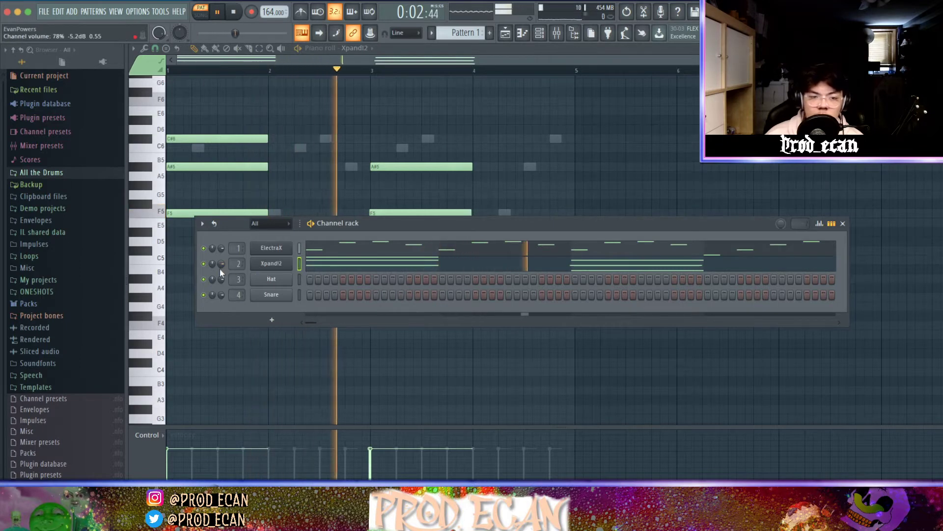
key("F6")
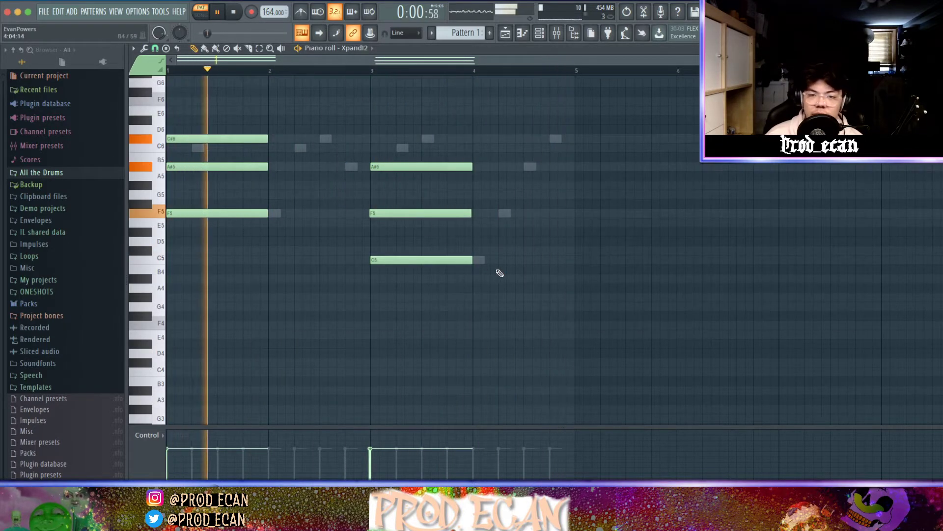
Step: Lengthen the Xpand!2 chords to two bars each and duplicate the four-bar progression into bars 5 to 8
left_click_drag(529, 303, 241, 142)
key("space")
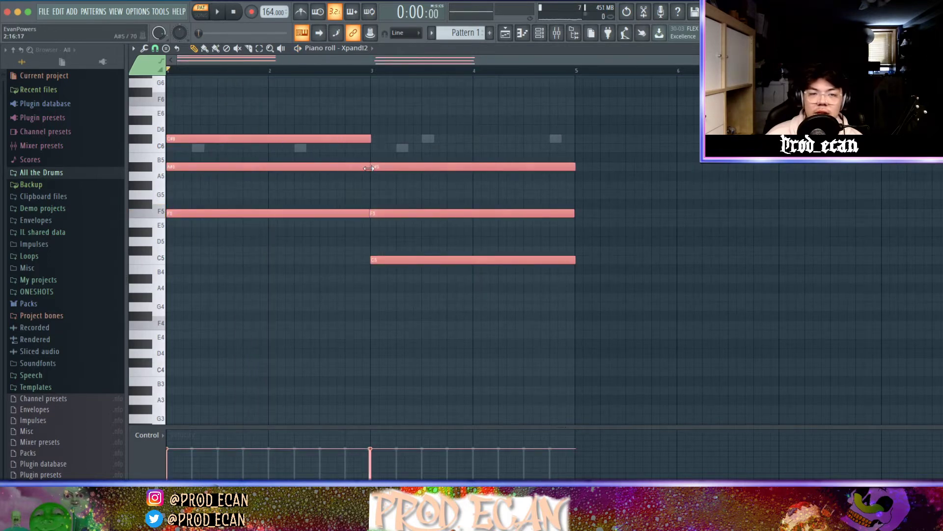
key("ctrl+b")
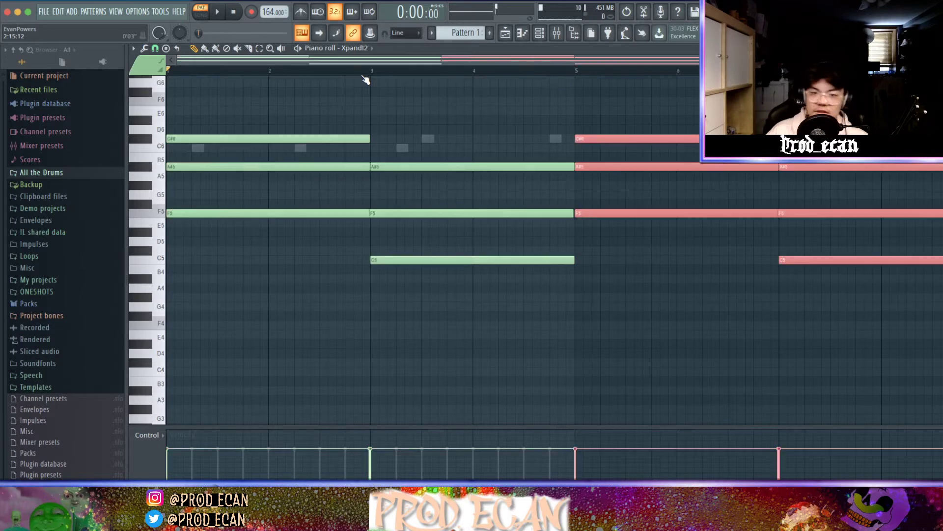
Step: Shorten the duplicated Xpand!2 chords in bars 5 to 8 to one bar each
scroll(696, 73, "down", 3)
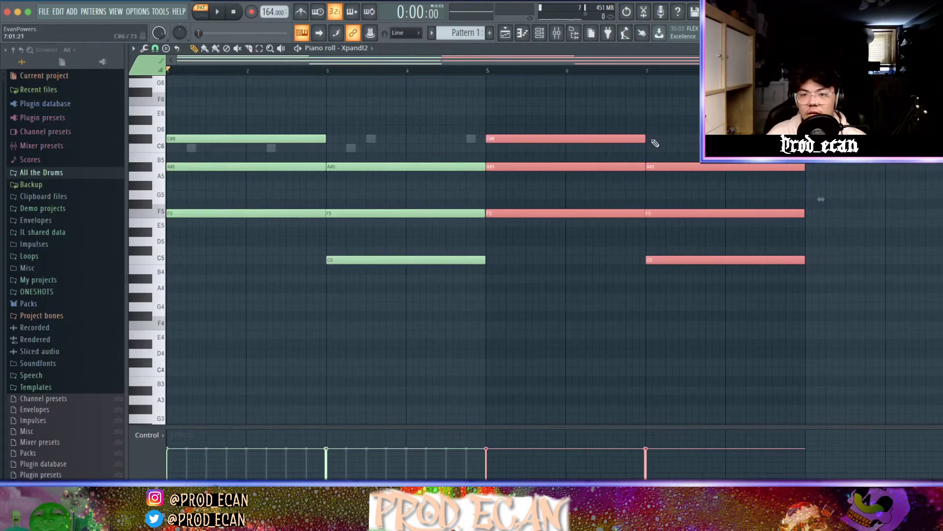
left_click_drag(646, 139, 584, 169)
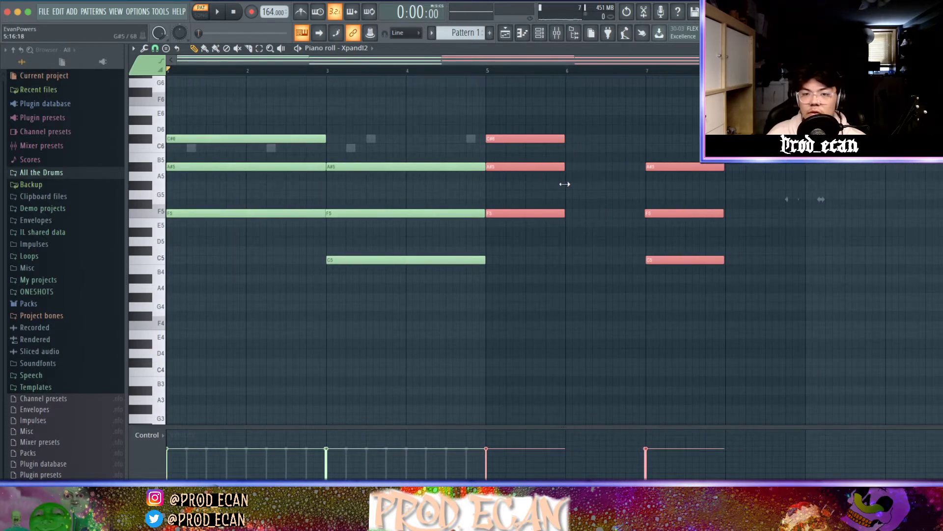
Step: Toggle Solo on the ElectraX channel, start playback, and return to its melody with no notes selected
right_click(203, 248)
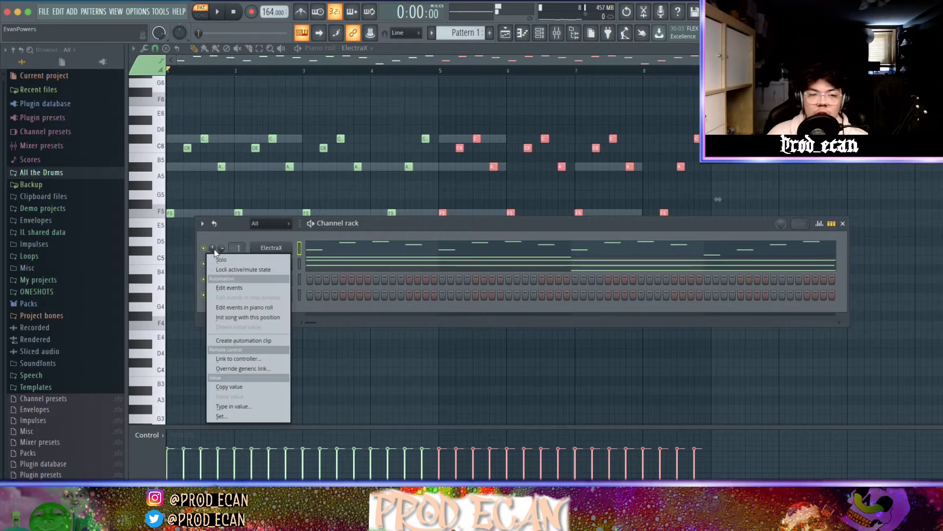
left_click(225, 259)
key("space")
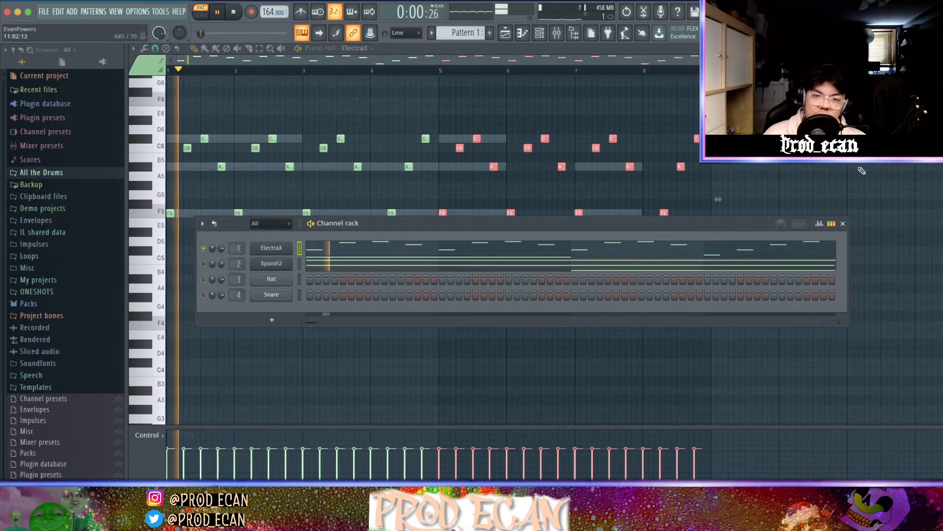
left_click(844, 224)
left_click(480, 233, "super")
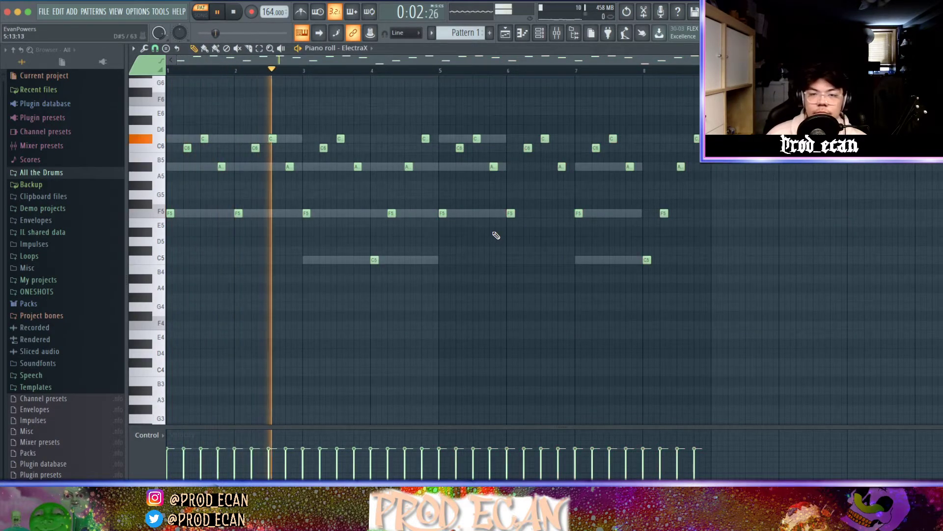
Step: Raise the C6 note in bar 6 to C#6, lower the following C#6 to C6, and play back the melody
left_click(526, 148)
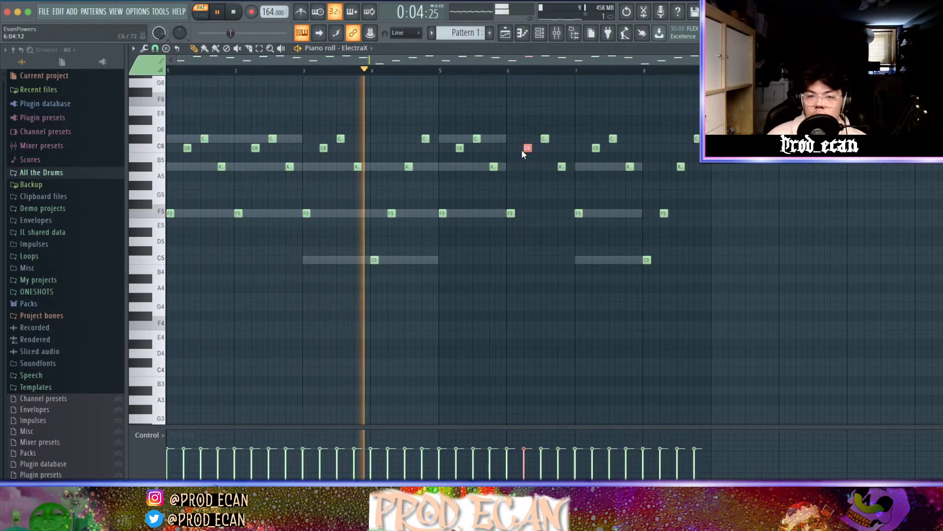
key("Up")
left_click(543, 141)
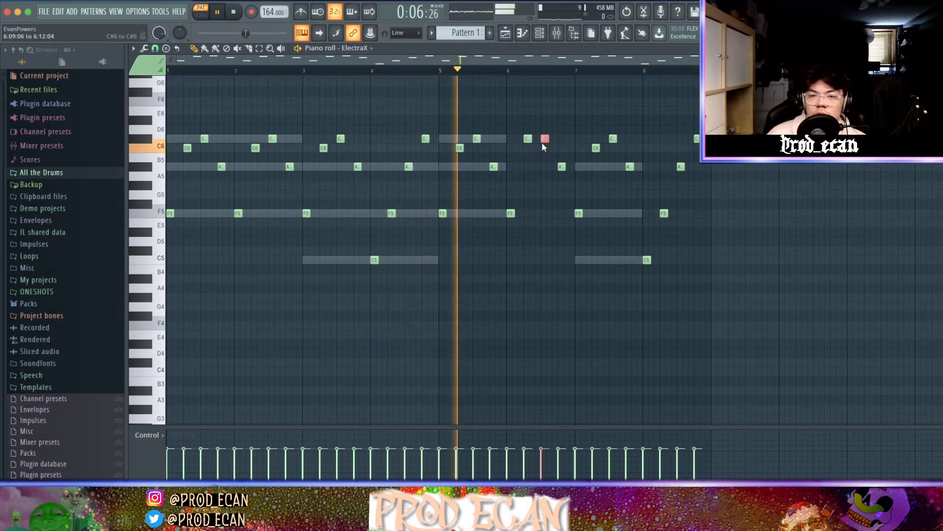
key("Down")
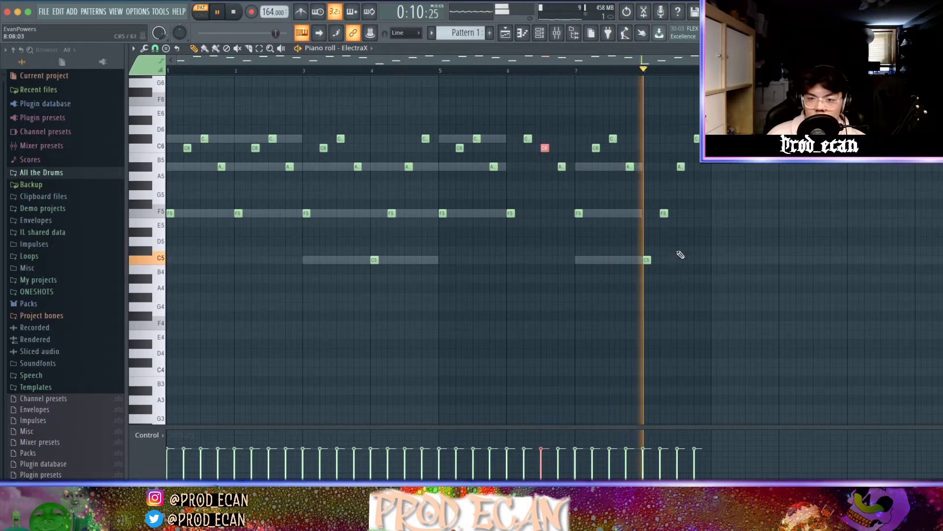
key("space")
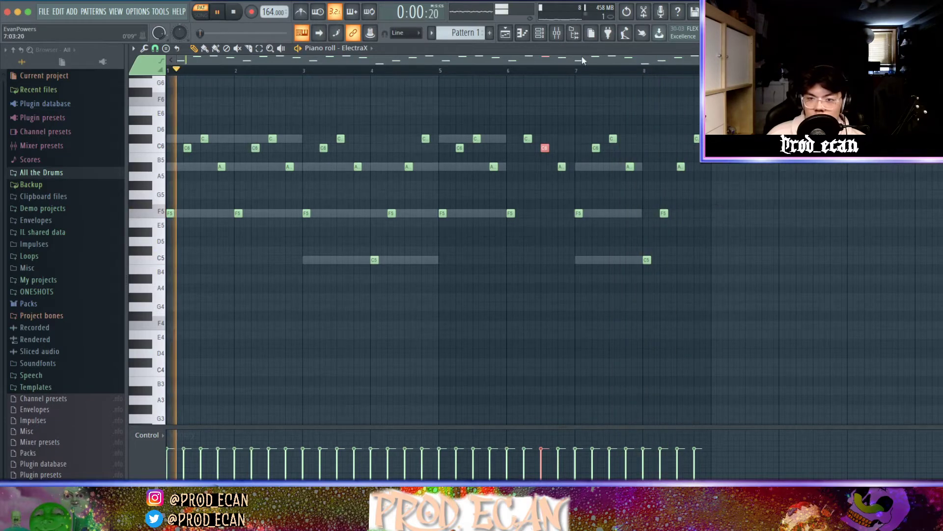
left_click(622, 68)
key("space")
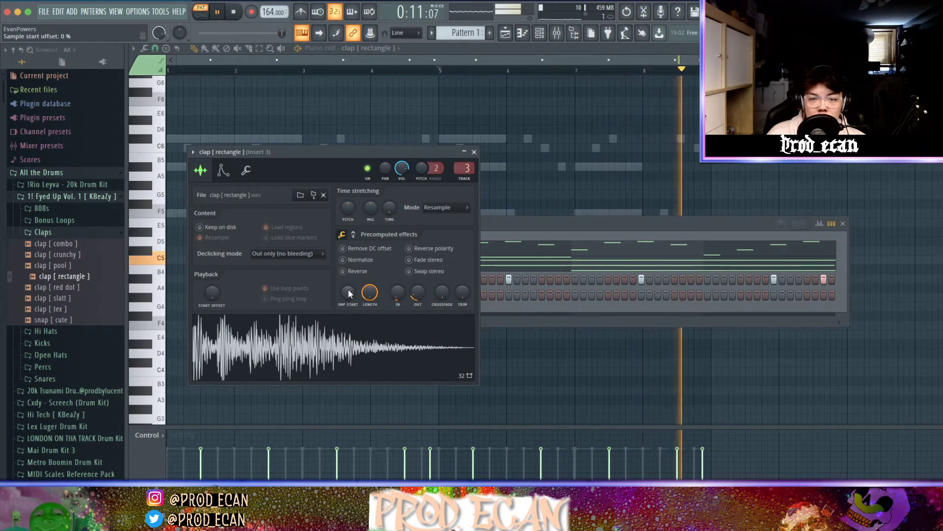
Step: Trim the sample start of clap [ rectangle ] slightly and close its settings
left_click_drag(348, 290, 350, 291)
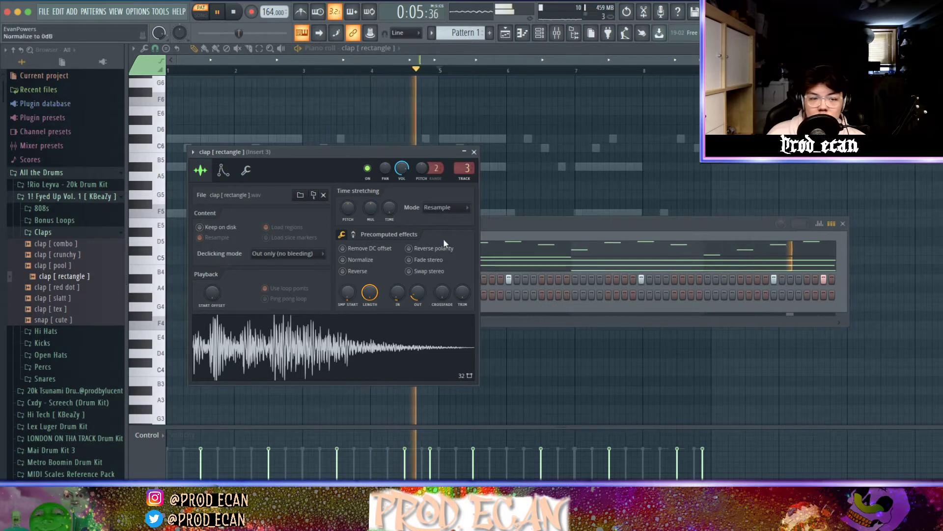
left_click(474, 152)
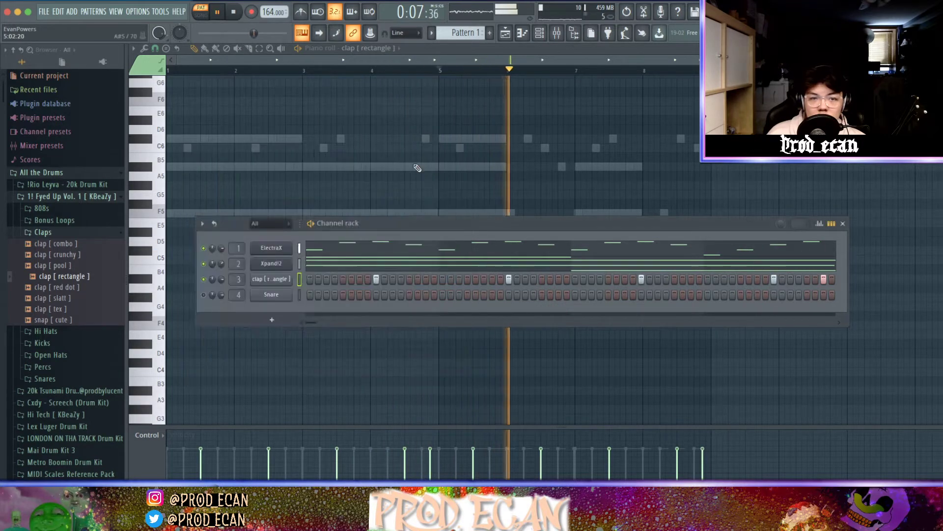
Step: Browse the Percs folder's samples and add Wood_Block as a new channel
key("F6")
key("shift+Down")
key("shift+Down")
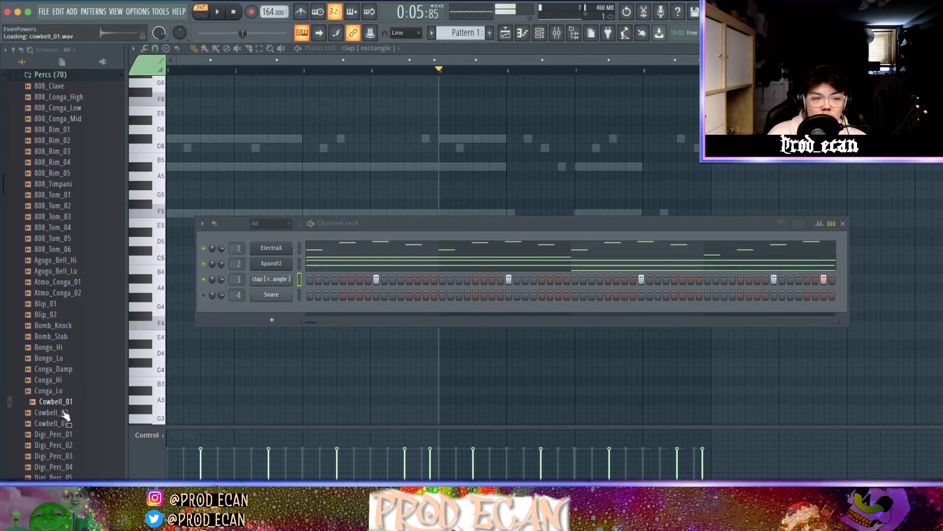
scroll(61, 428, "down", 2)
left_click(62, 427)
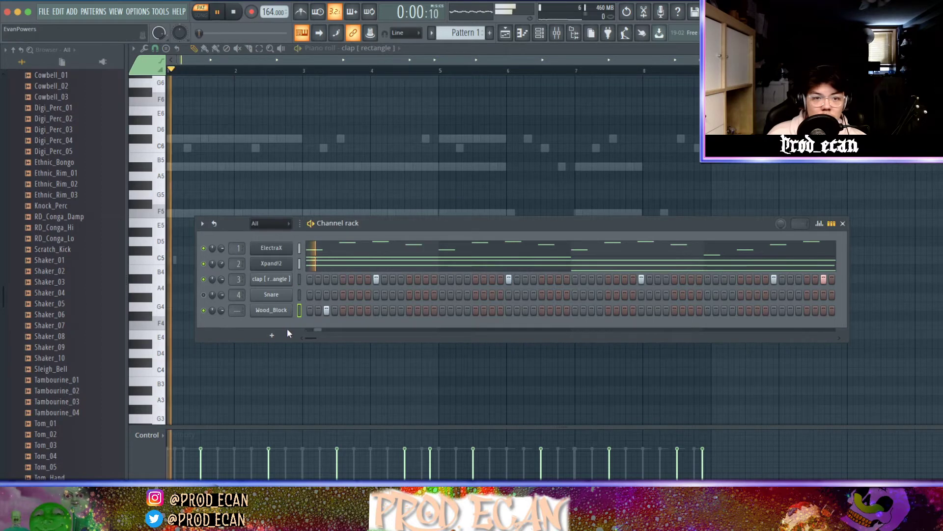
Step: Place Wood_Block hits on steps 31, 35 and 55 of the step sequence
left_click(557, 311)
left_click(592, 310)
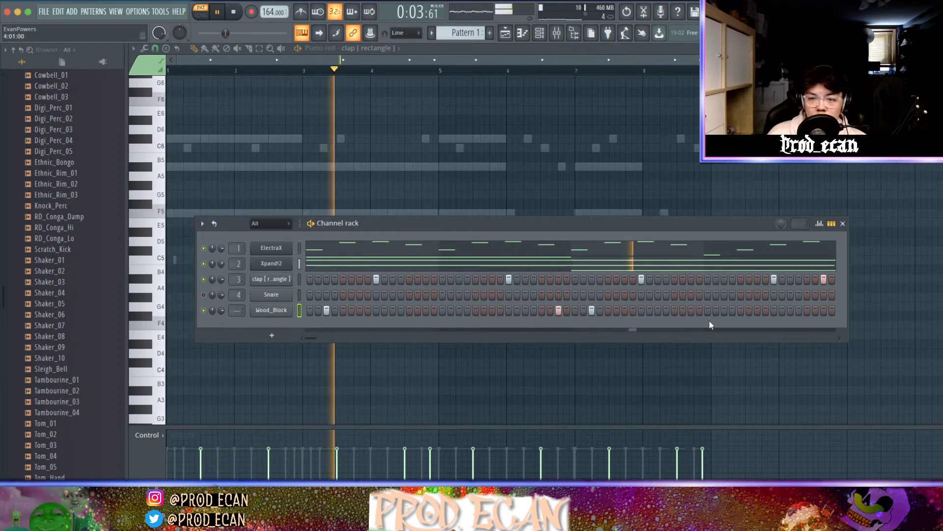
left_click(757, 311)
Step: Duplicate the four-bar Wood_Block pattern into bars 5 to 8 in its piano roll and deselect the copies
right_click(290, 310)
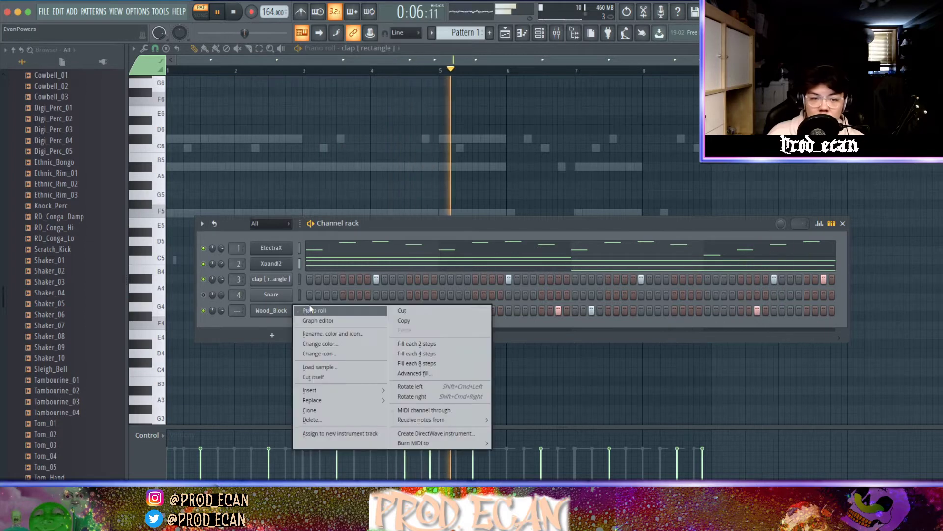
left_click(311, 310)
key("space")
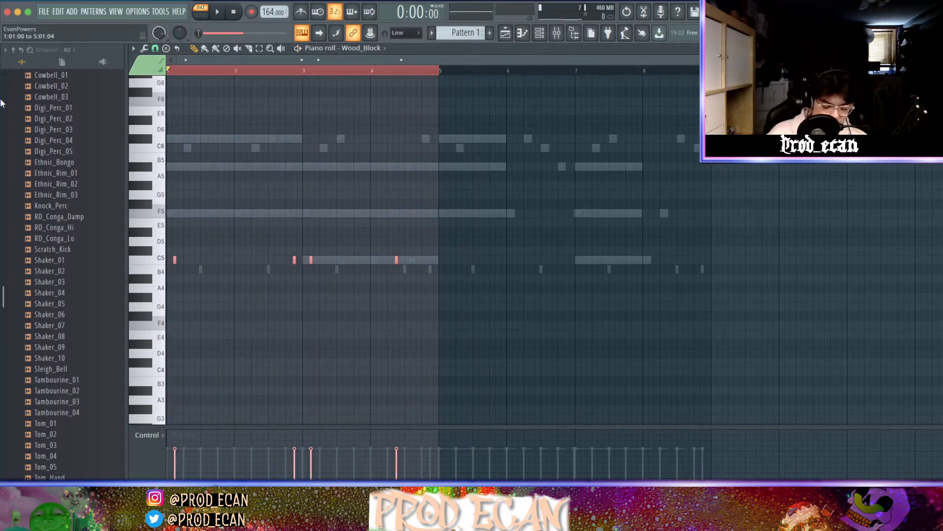
key("ctrl+b")
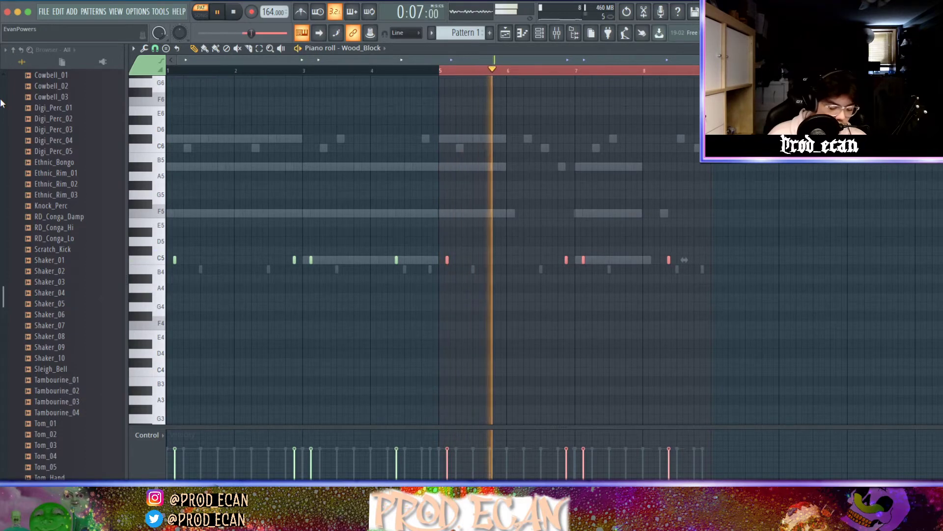
key("ctrl+d")
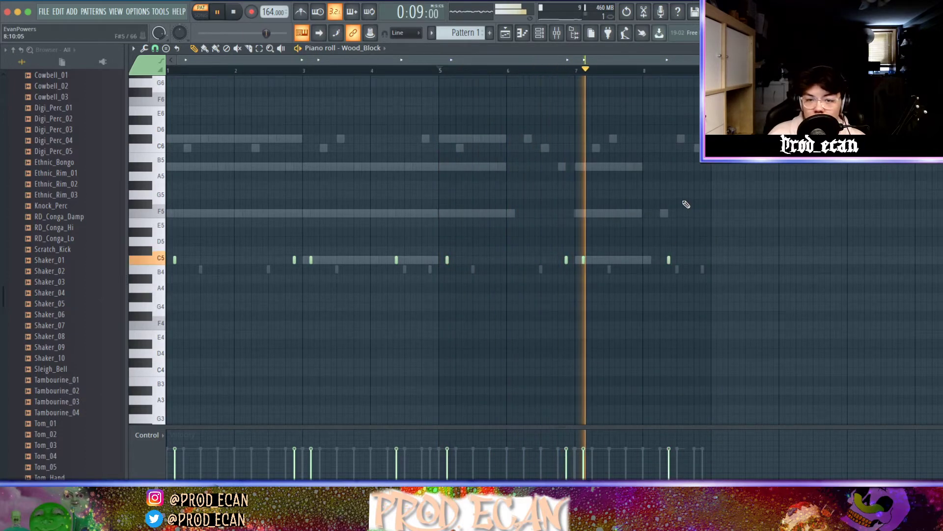
Step: Set the Wood_Block sample's Boost to 5% while listening to the pattern, and close its settings
key("F6")
key("space")
left_click(272, 310)
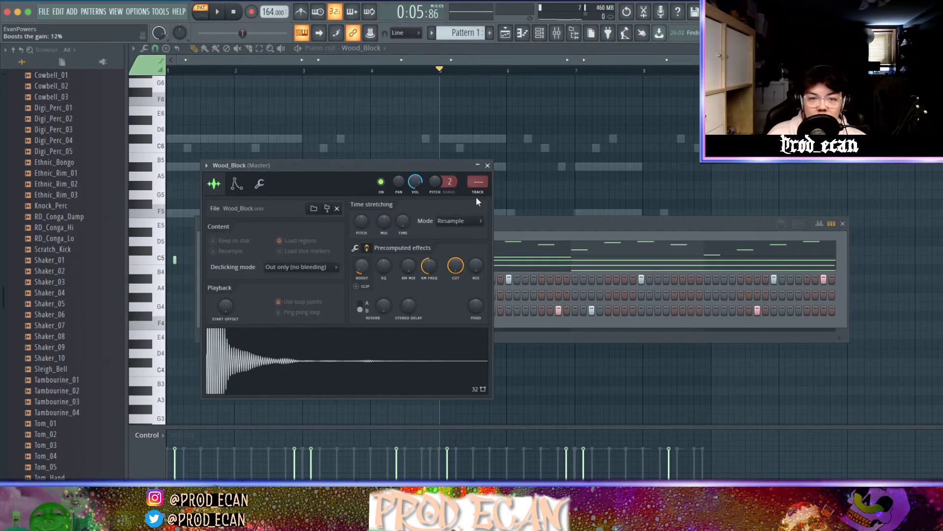
left_click(488, 166)
left_click(270, 310)
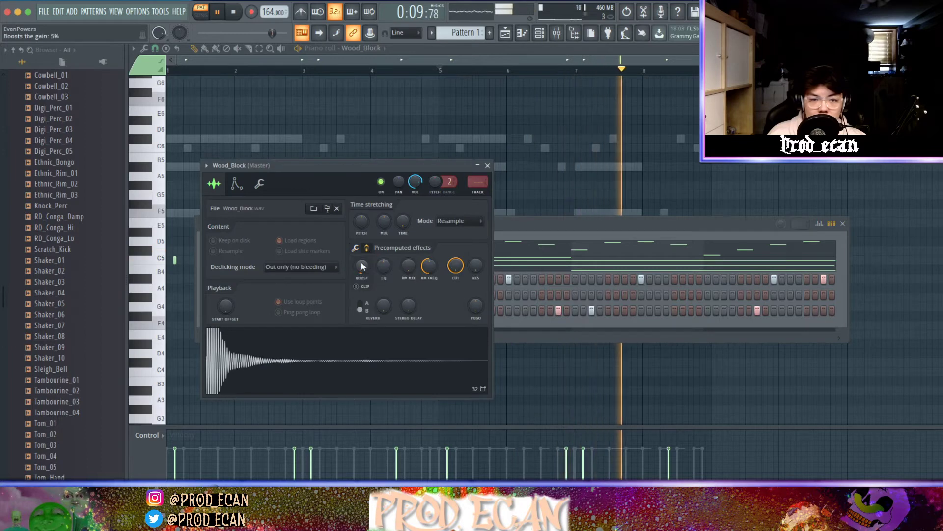
left_click(488, 165)
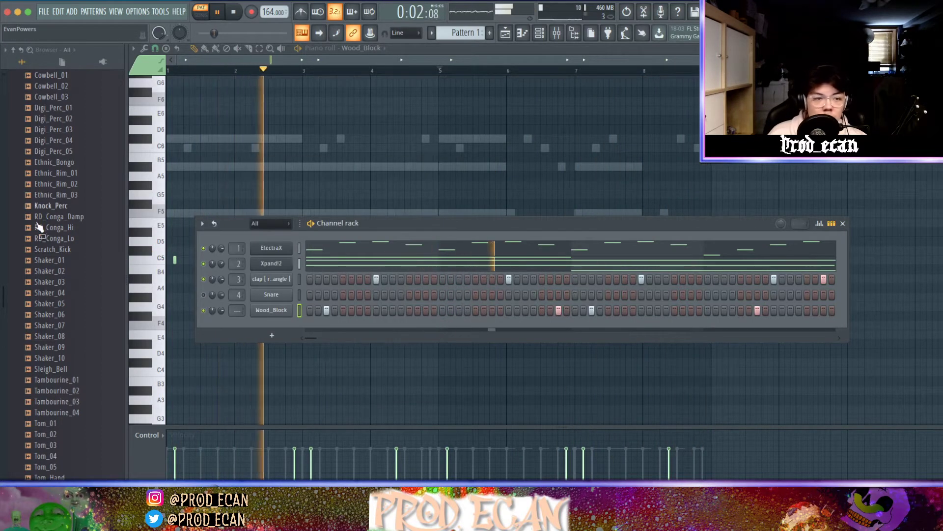
Step: Add Tarzan Perc_YC from the London on tha Track drum kit with a hit on the first step, and collapse the kit's folders
scroll(71, 299, "down", 10)
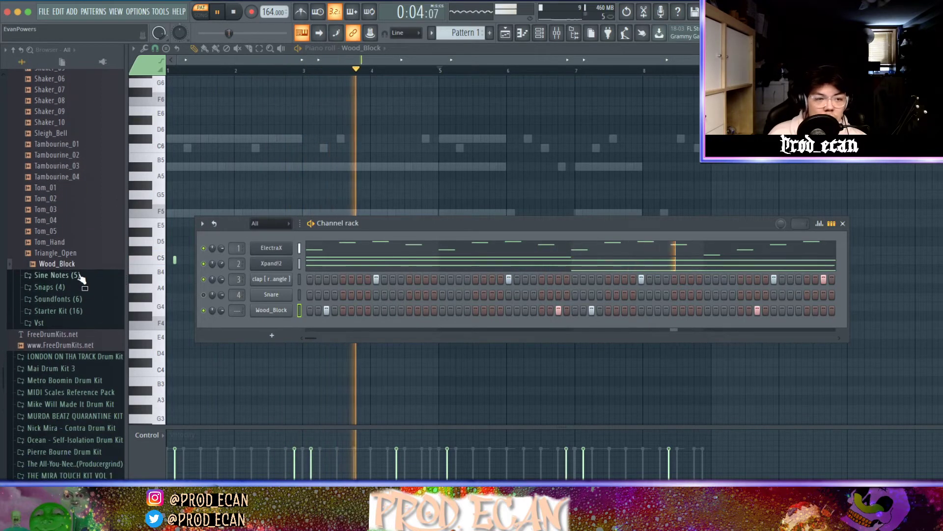
left_click(84, 272)
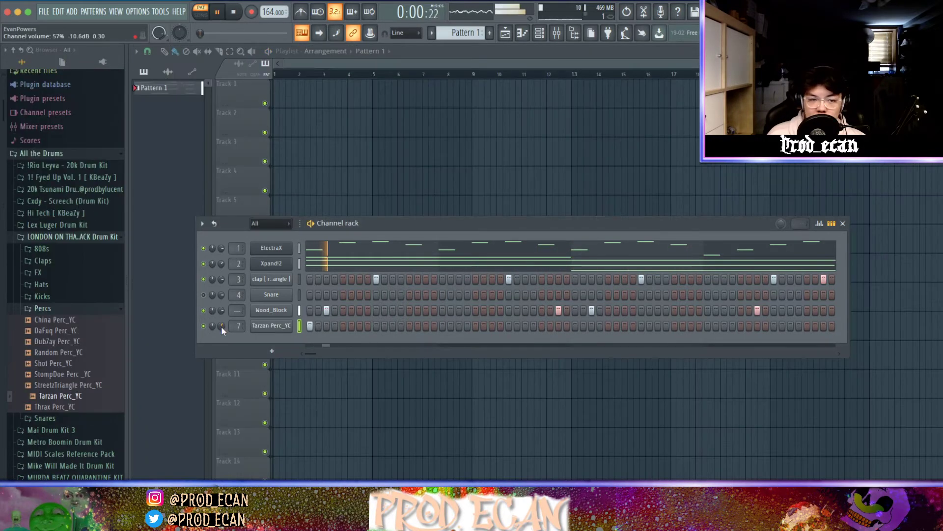
left_click(54, 308)
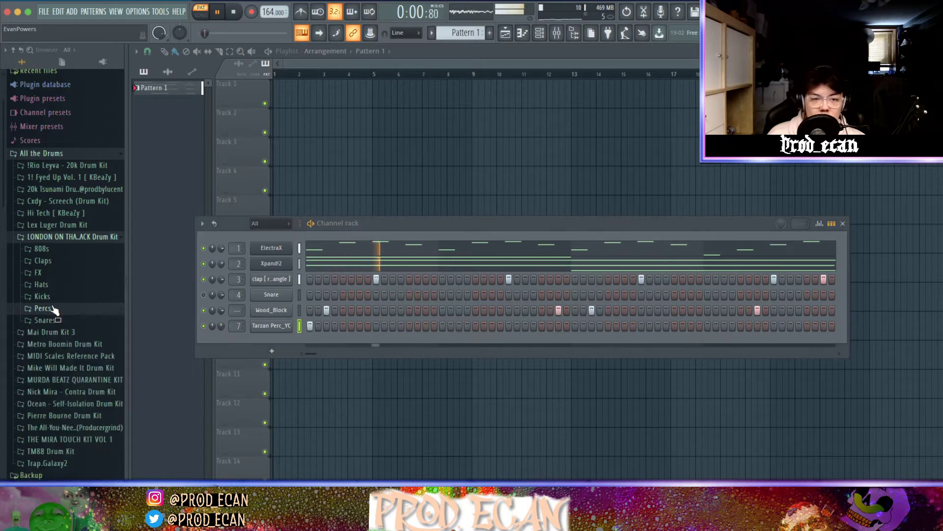
left_click(96, 238)
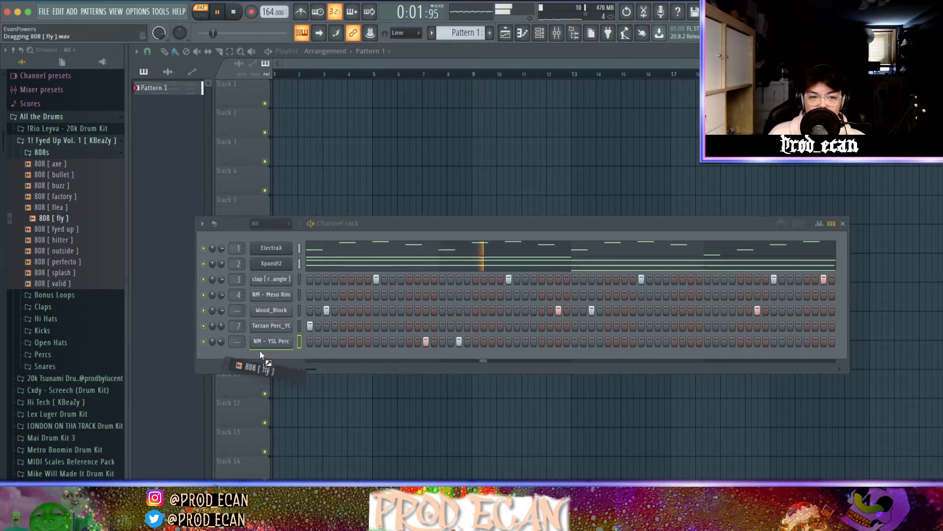
Step: Add the 808 [ fly ] sample as a new channel and open its piano roll
left_click_drag(260, 350, 268, 353)
right_click(268, 355)
left_click(313, 358)
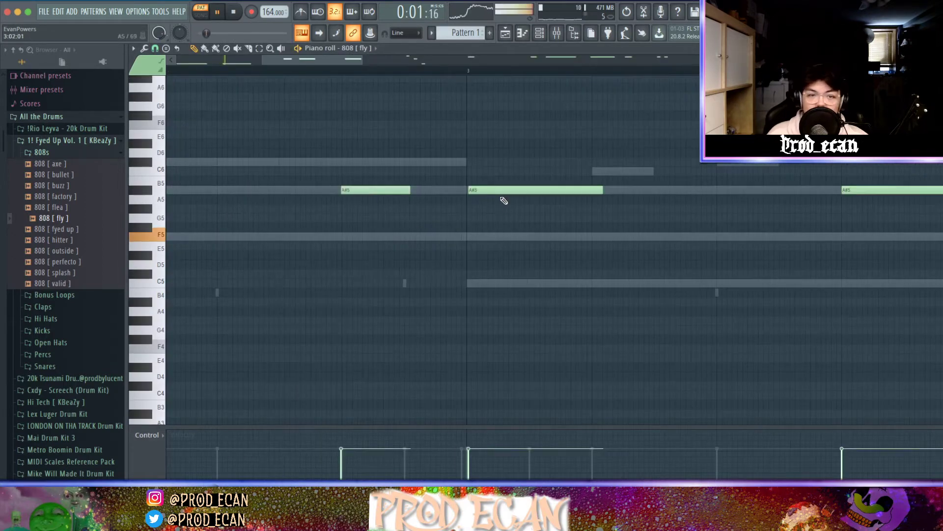
Step: Move the 808's A#5 note to the exact start of bar 3 and nudge the preceding A#5 slightly later
left_click_drag(496, 192, 495, 193)
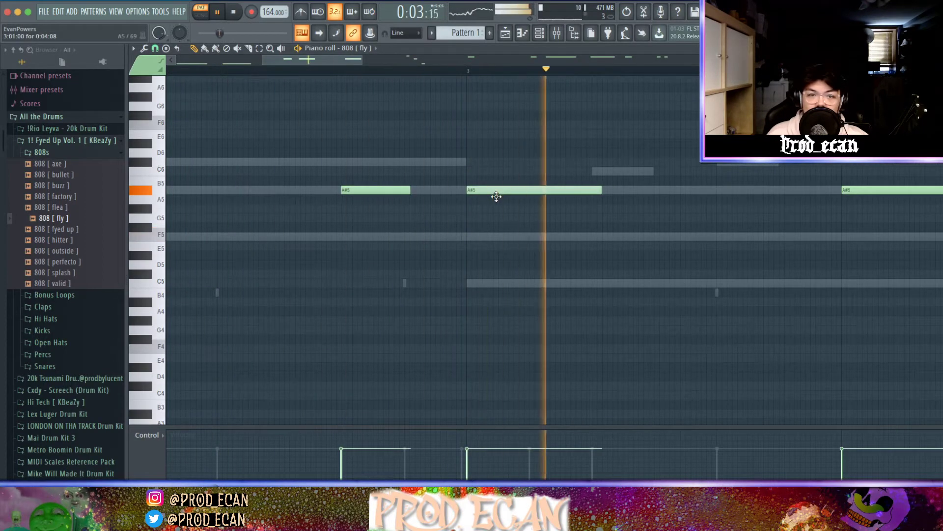
left_click_drag(365, 190, 366, 191)
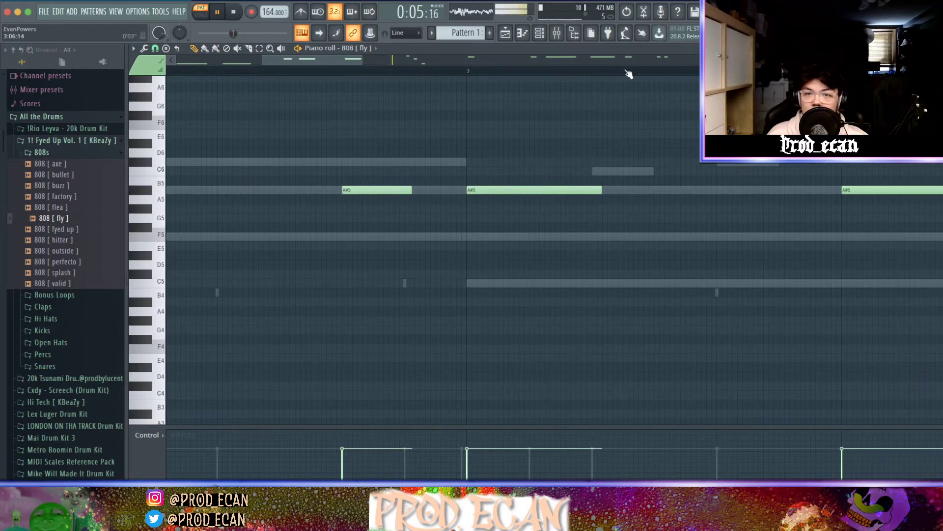
Step: Review the 808 line in the piano roll while playing it from early in bar 4
scroll(619, 84, "down", 10)
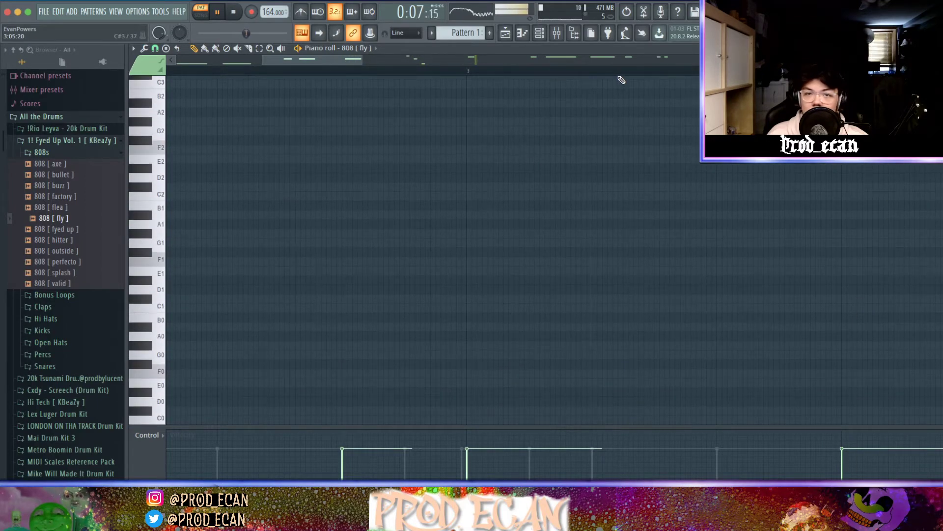
scroll(621, 76, "down", 5)
scroll(651, 165, "up", 10)
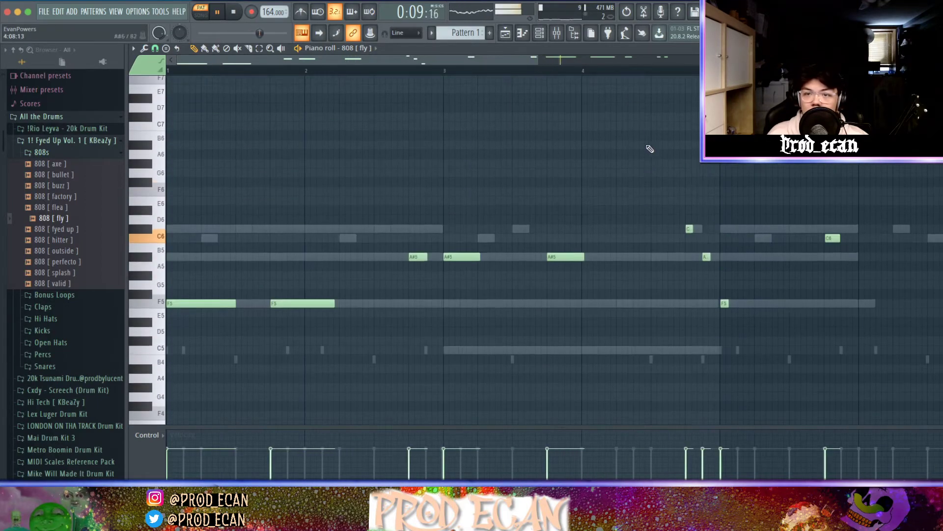
left_click(612, 71)
scroll(609, 73, "up", 4)
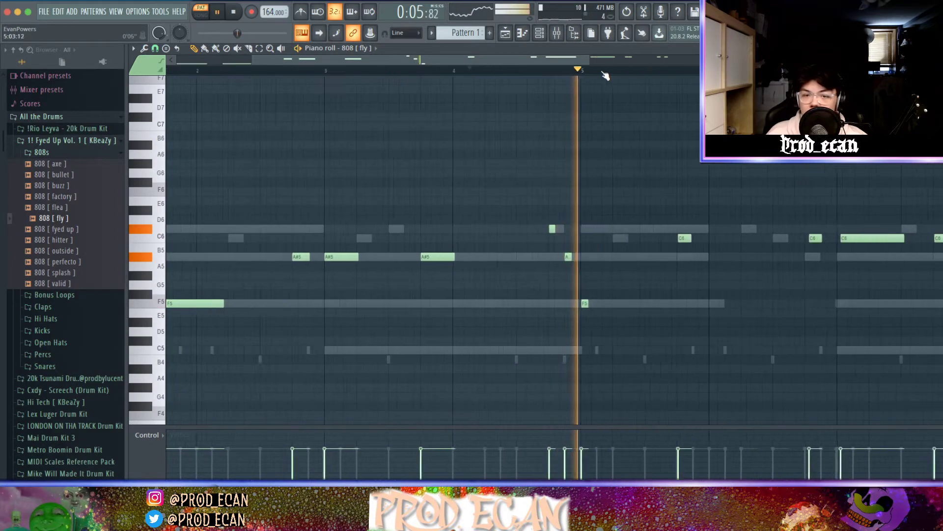
scroll(605, 75, "up", 2)
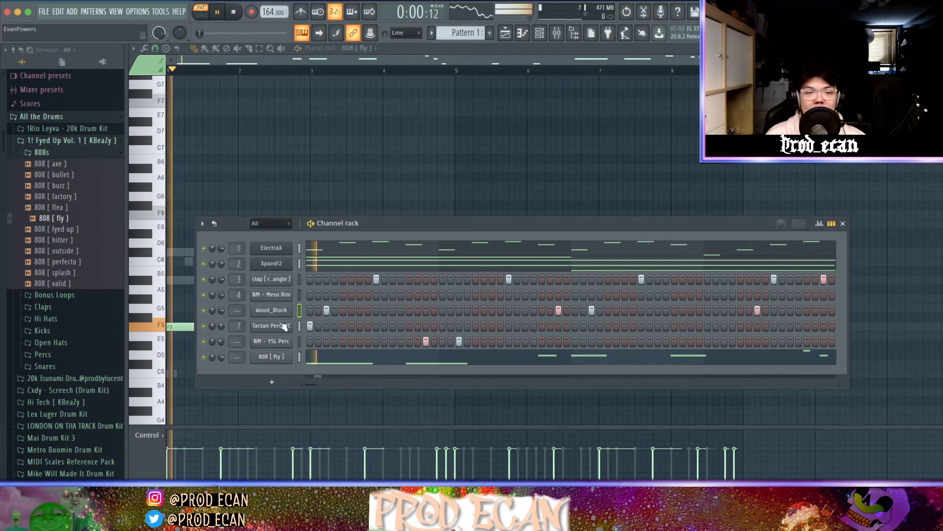
Step: Solo the ElectraX and Xpand!2 channels by muting the drum, percussion and 808 channels
right_click(203, 250)
left_click(221, 263)
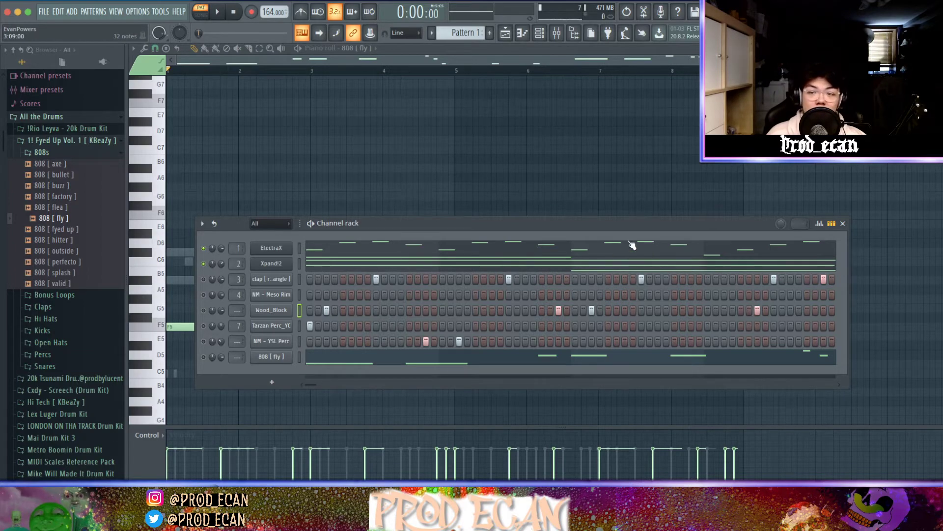
right_click(290, 276)
mouse_move(343, 359)
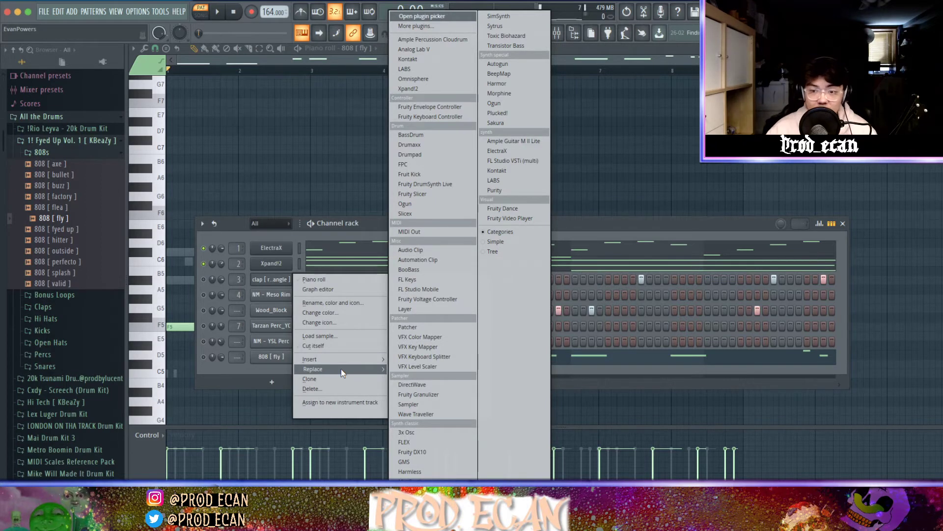
left_click(292, 249)
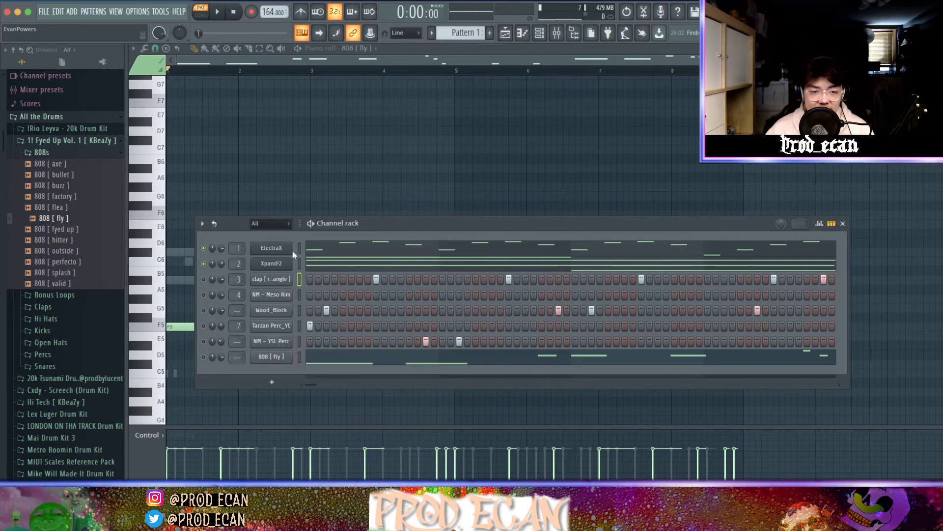
Step: Play the pattern and browse Omnisphere's Retro Land patches around Far Far Away Retro Piano
key("space")
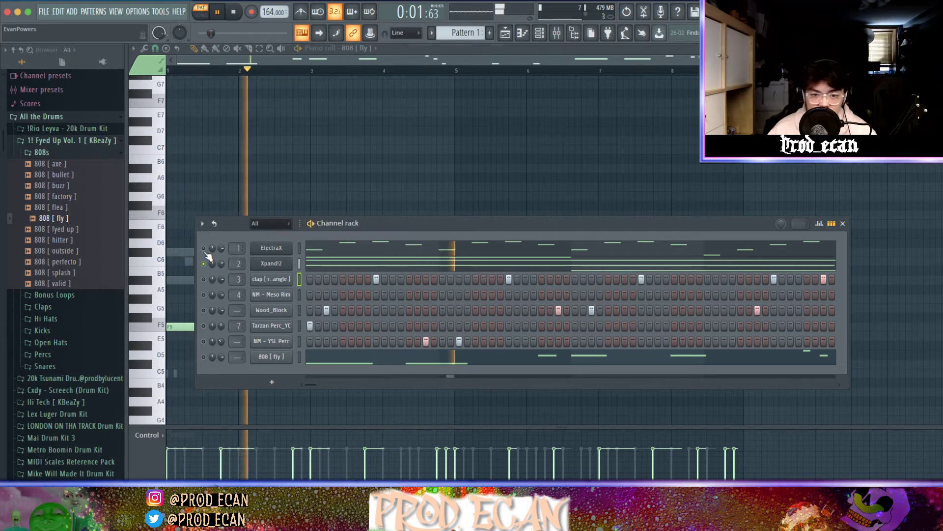
key("space")
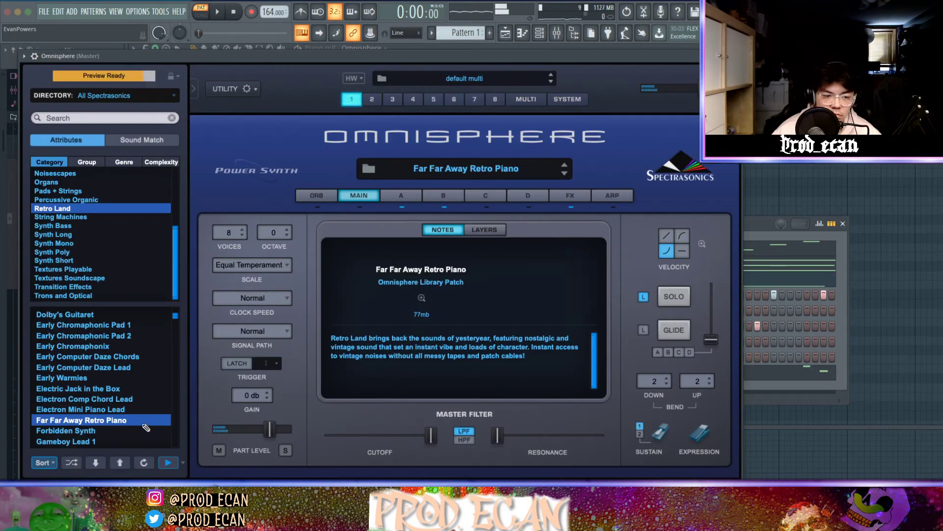
scroll(134, 426, "down", 5)
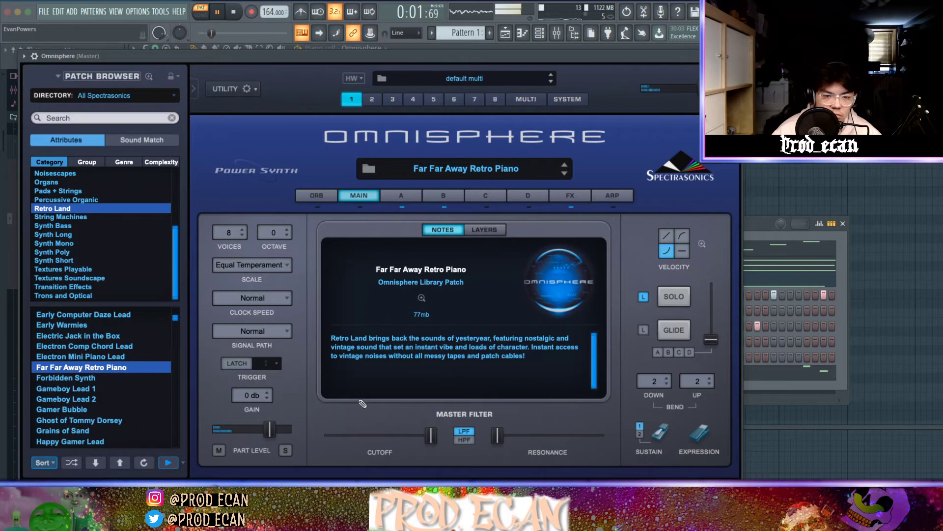
Step: Move the Omnisphere window clear of the channel rack and solo the Omnisphere channel together with Xpand!2
left_click_drag(617, 59, 565, 381)
right_click(205, 280)
left_click(235, 289)
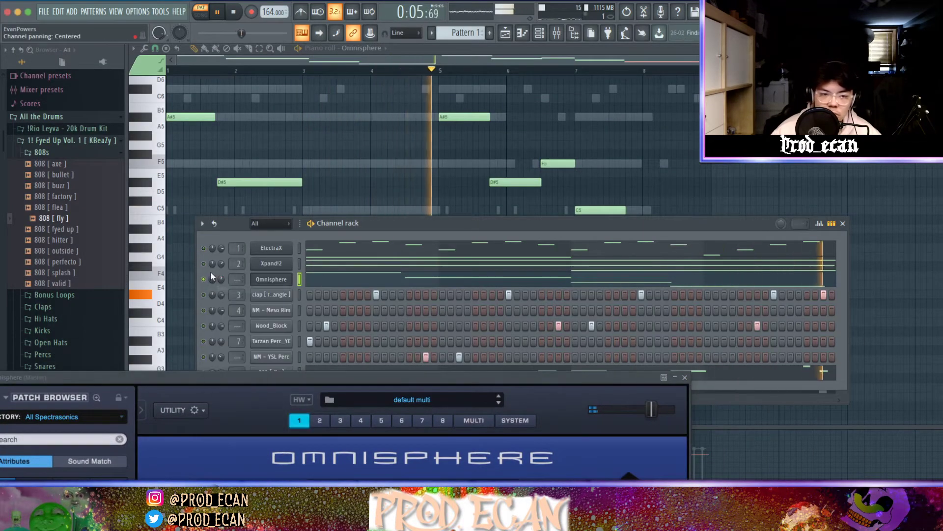
left_click(204, 264)
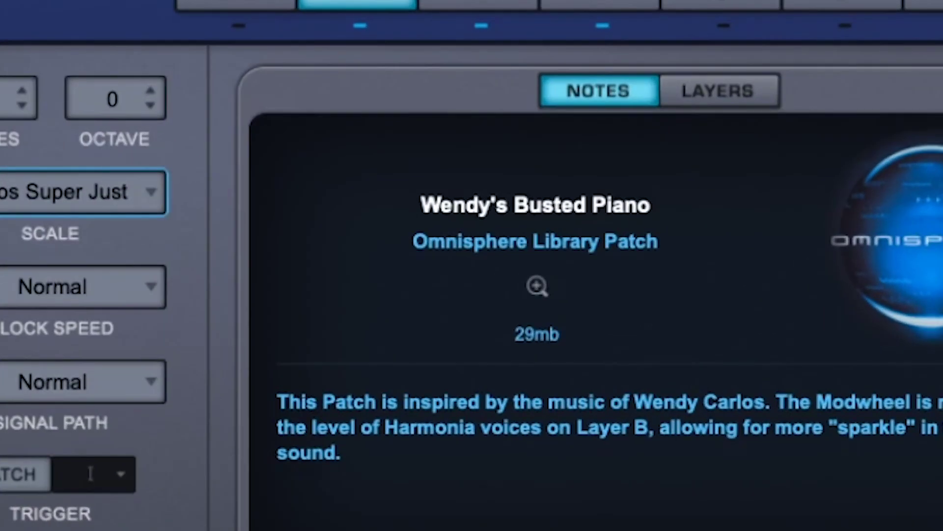
Step: Load Plastic Toy Kotoquinho from Omnisphere's Ethnic World category, audition it with the pattern and close the plugin window
left_click(315, 429)
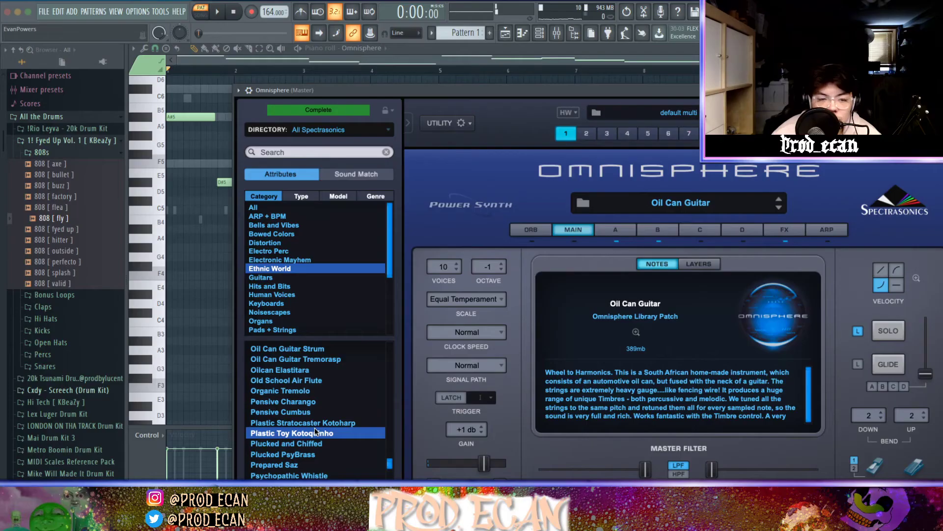
scroll(315, 428, "down", 5)
key("space")
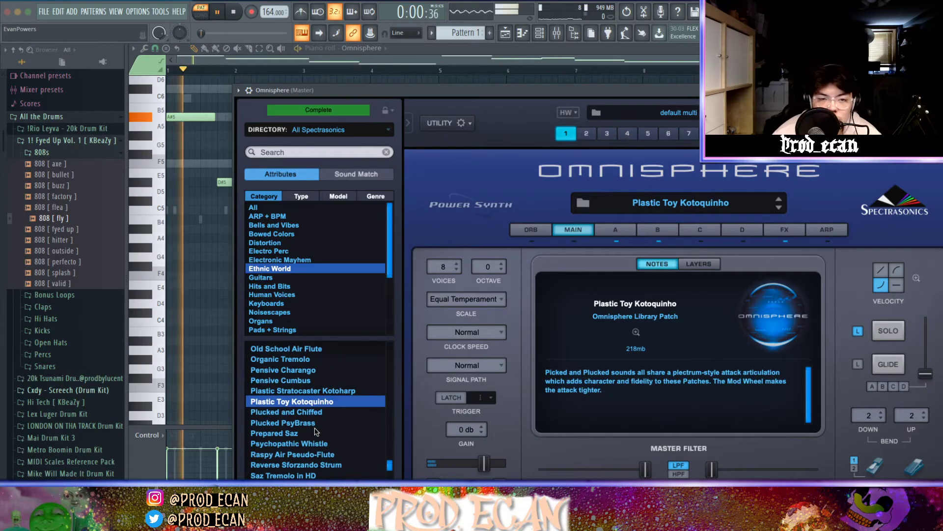
scroll(315, 431, "down", 2)
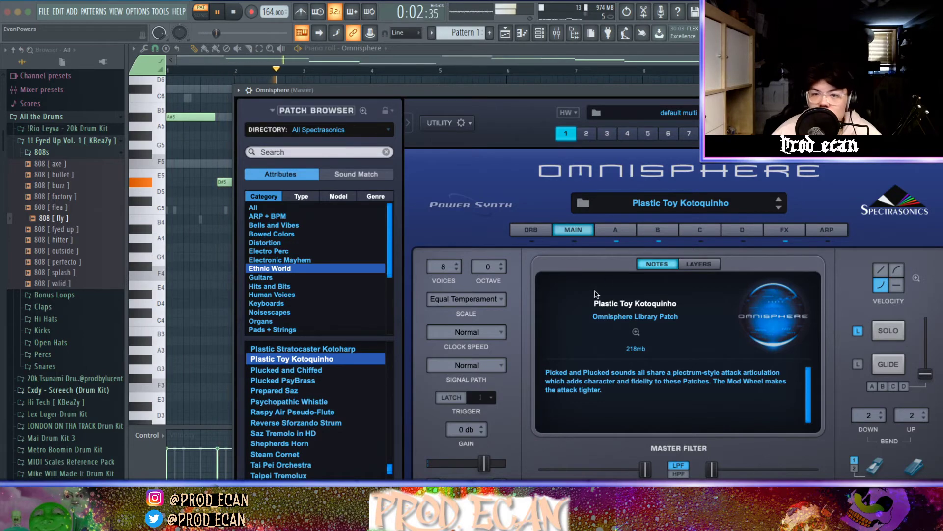
left_click(937, 89)
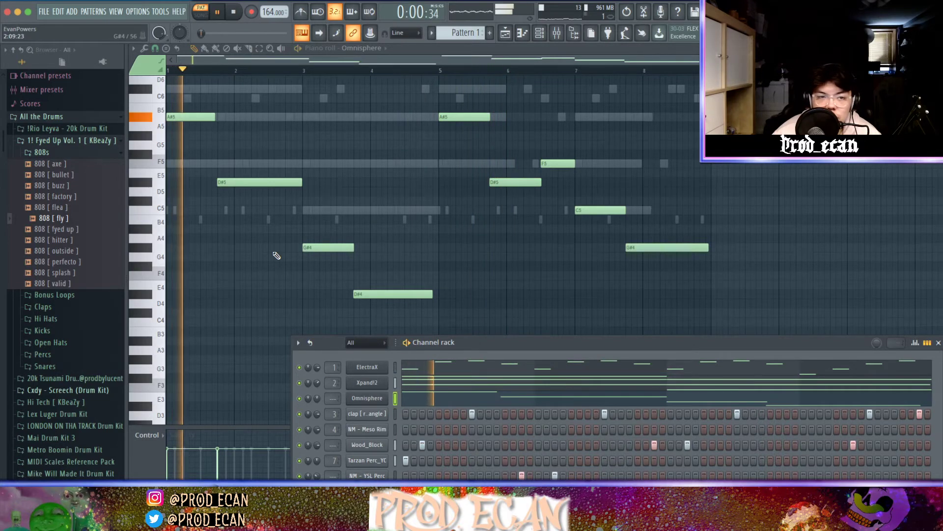
Step: Chop the first A#5 note of the Omnisphere melody with the arpeggiator, using a time multiplier that gives shorter slices
key("F6")
left_click(191, 116)
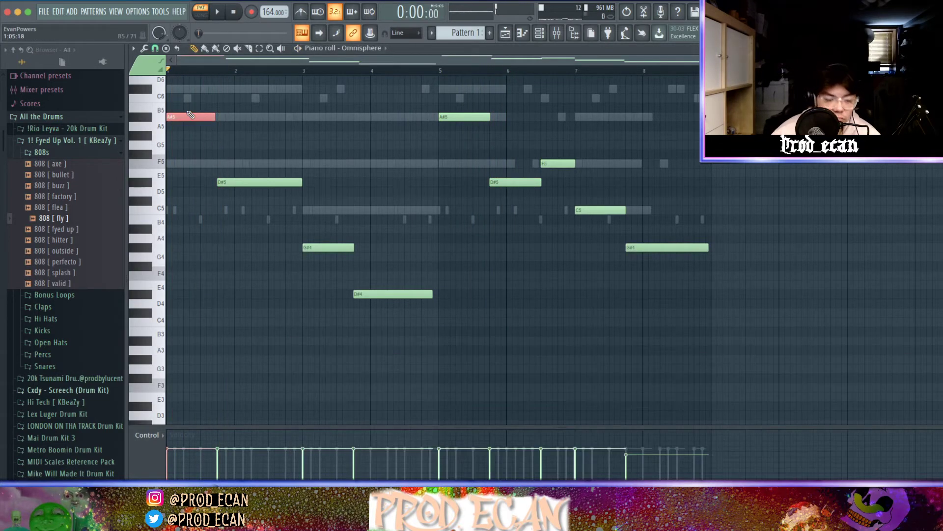
key("ctrl+k")
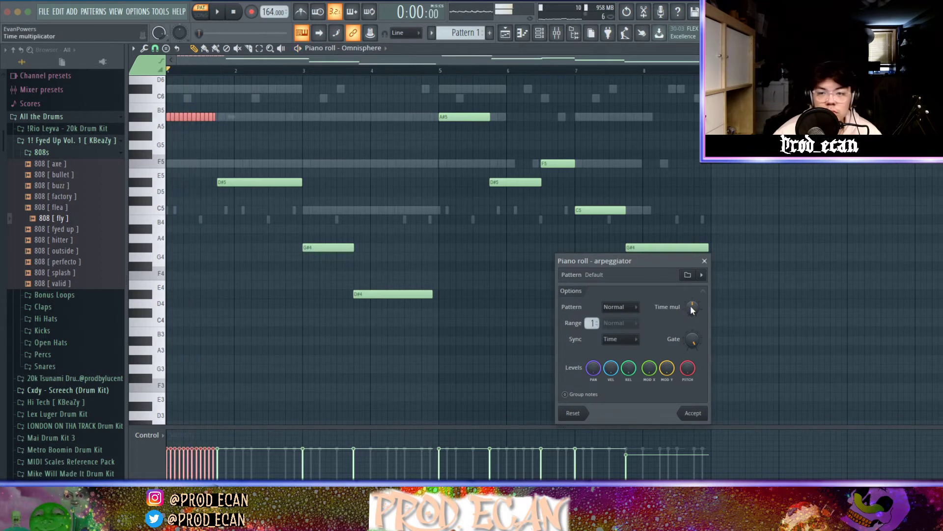
key("space")
key("space")
left_click_drag(692, 307, 692, 297)
key("space")
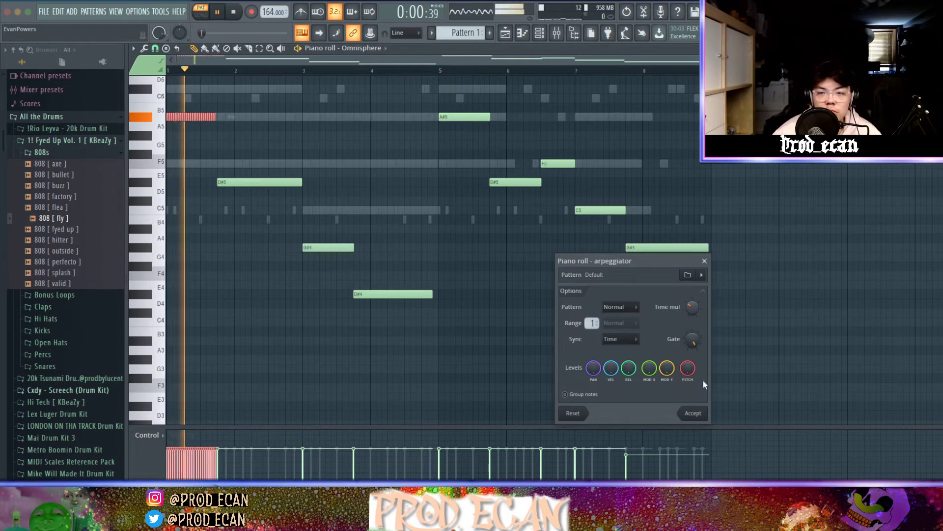
left_click(698, 417)
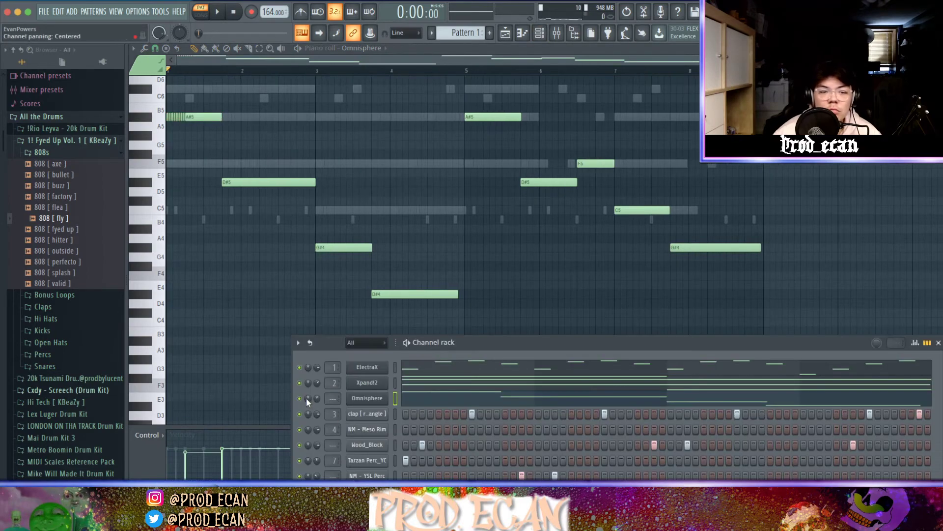
Step: Solo the Omnisphere, ElectraX and Xpand!2 channels and listen to the Omnisphere melody in the piano roll
right_click(298, 398)
left_click(317, 344)
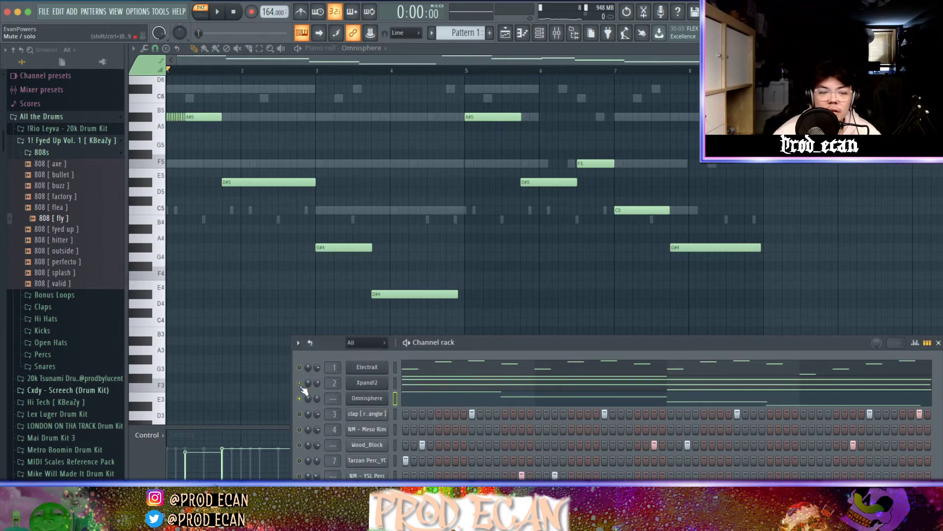
key("space")
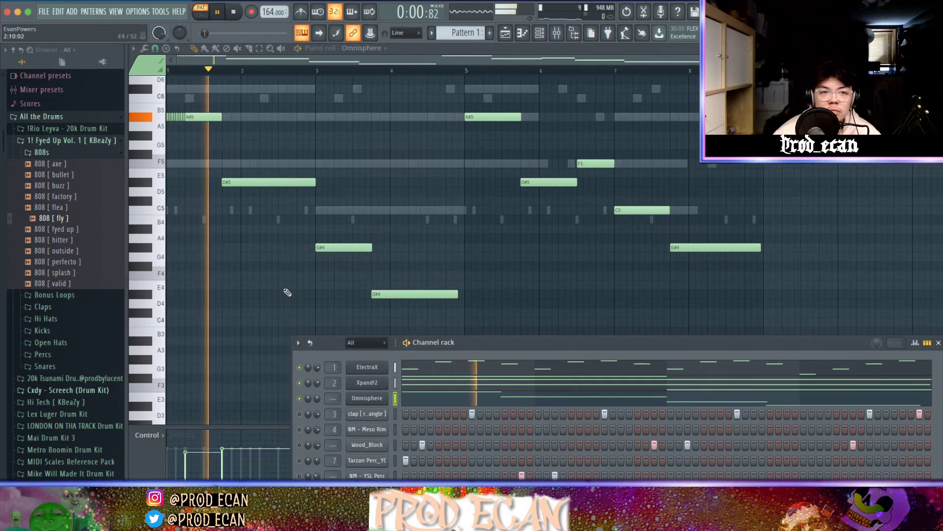
scroll(287, 291, "up", 4)
key("space")
scroll(266, 237, "down", 3)
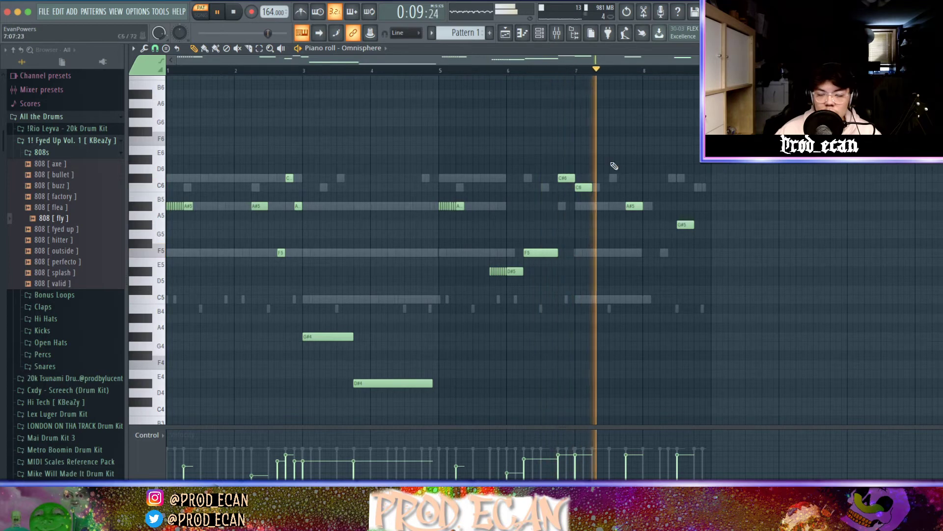
left_click(540, 33)
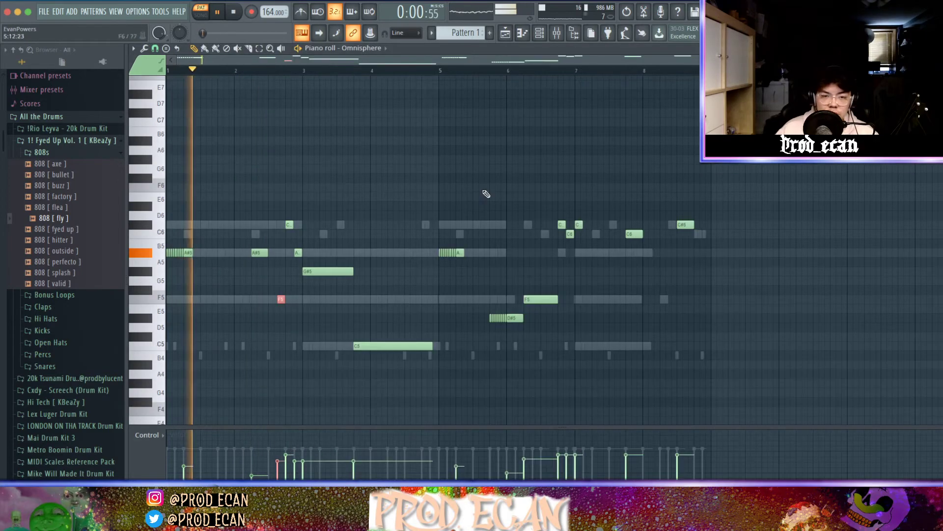
Step: Raise the G#5 note at the start of bar 3 in the Omnisphere melody to C6
left_click_drag(352, 257, 335, 285)
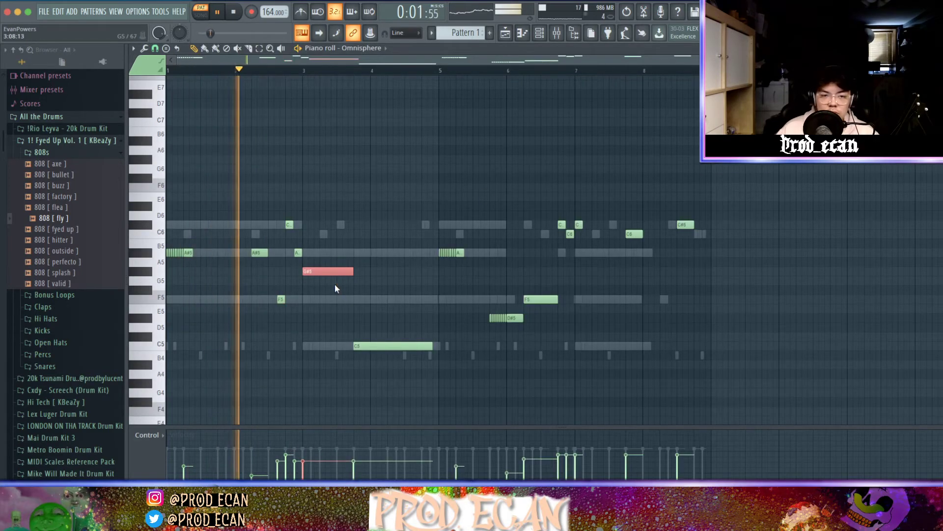
key("shift+Up")
key("shift+Up")
key("shift+Up")
key("shift+Up")
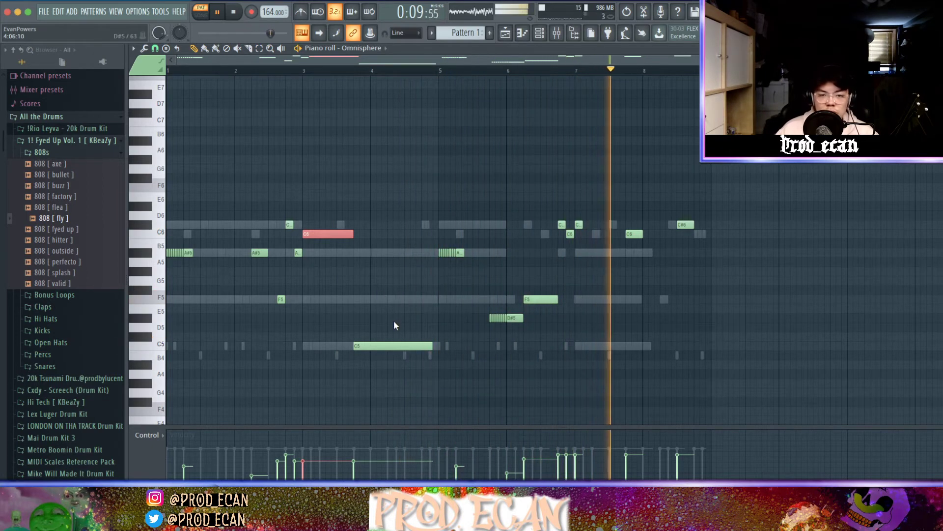
Step: Raise the long C5 note starting late in bar 3 of the Omnisphere melody to F5
left_click(398, 346)
key("shift+Up")
key("shift+Up")
key("shift+Up")
key("shift+Up")
key("shift+Up")
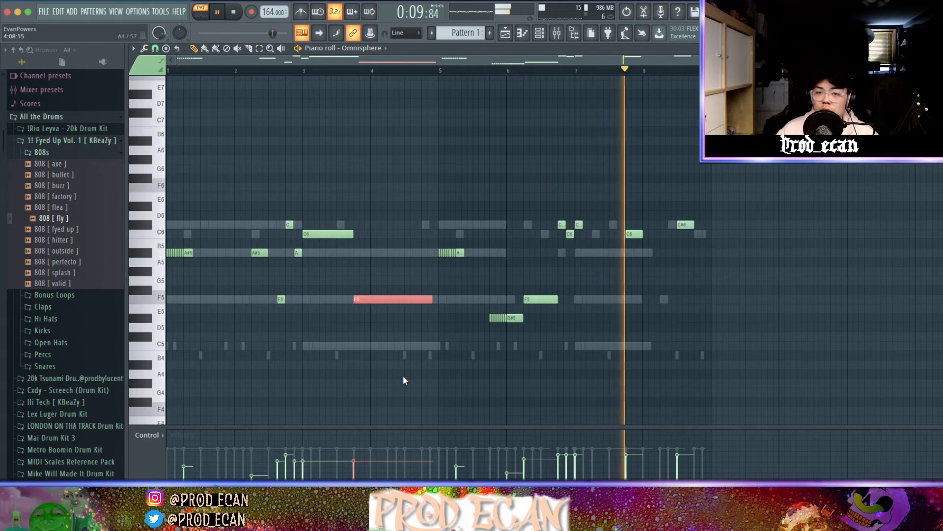
Step: Add hi hat [ market ] from the KBeaZy kit's Hi Hats folder as a new channel and fill every 2 steps
left_click(540, 33)
key("space")
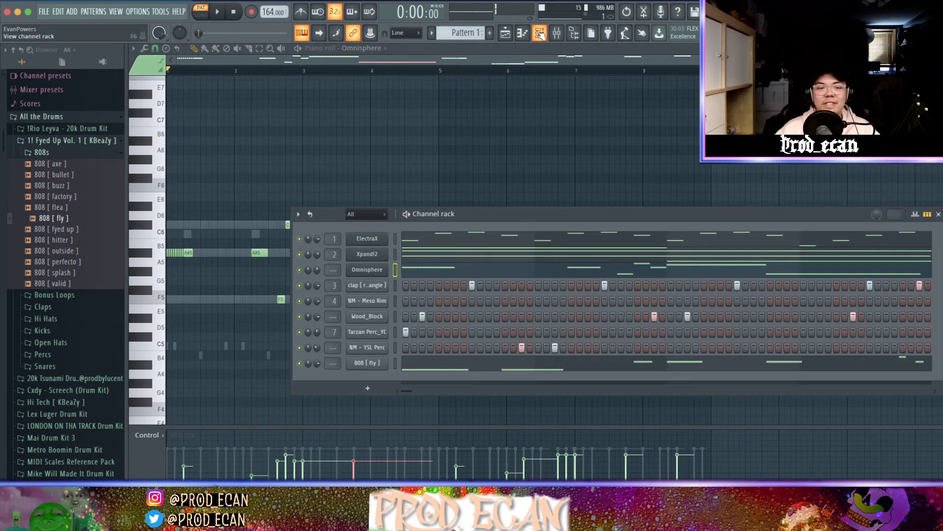
left_click_drag(63, 210, 378, 378)
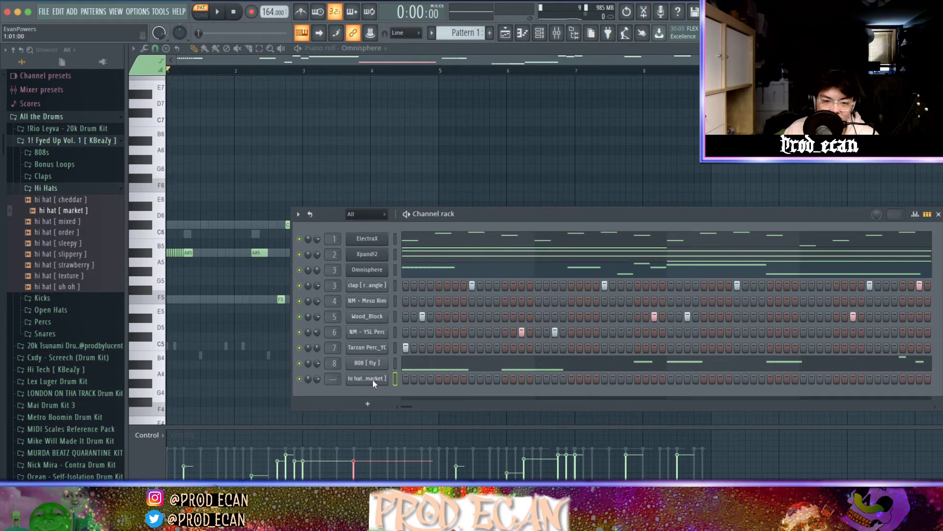
right_click(372, 378)
left_click(503, 400)
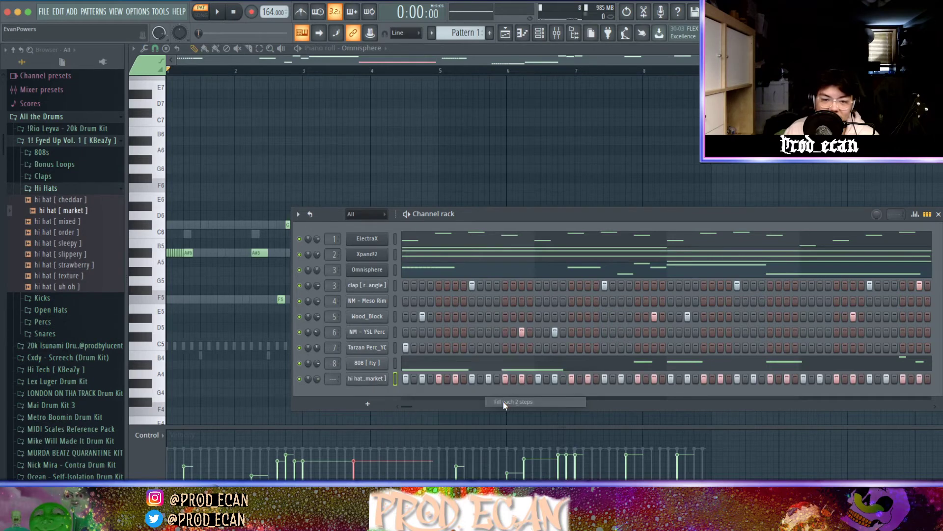
Step: Play the beat and review the later steps of all channels in the channel rack
key("space")
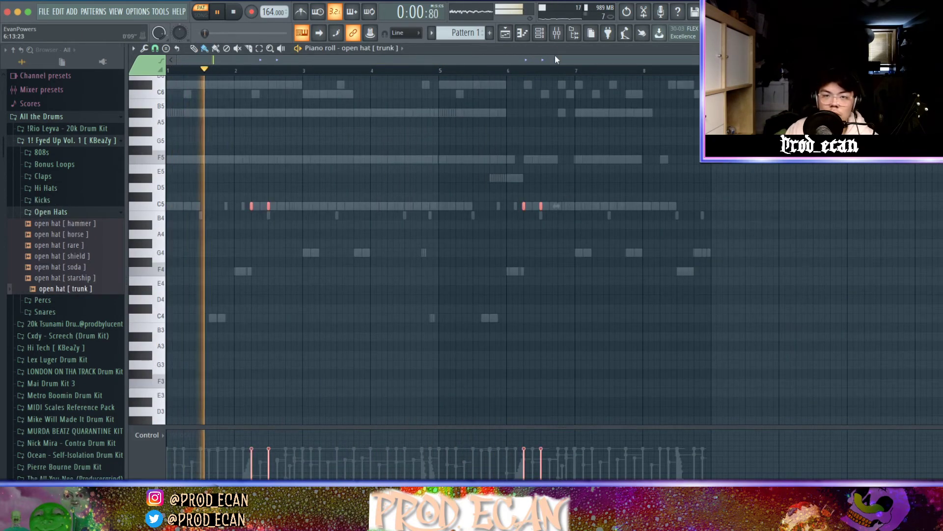
key("F6")
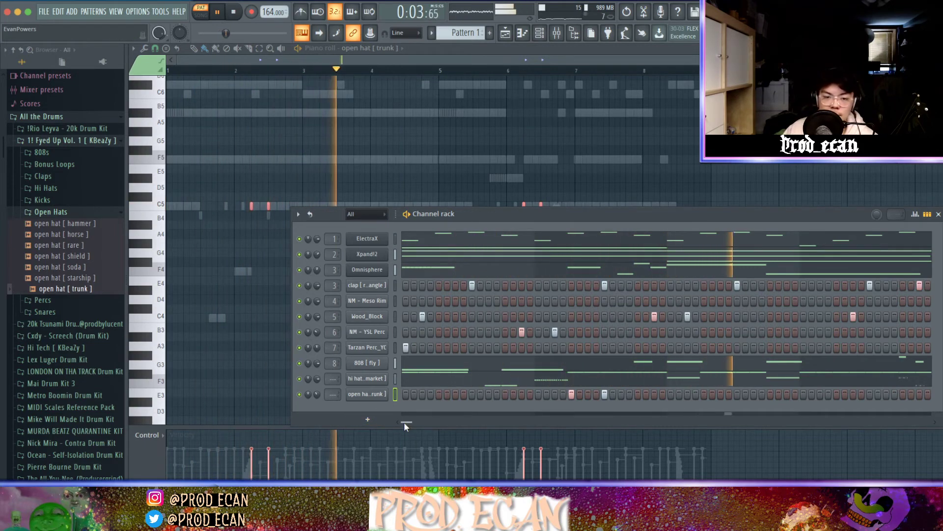
left_click_drag(404, 423, 428, 427)
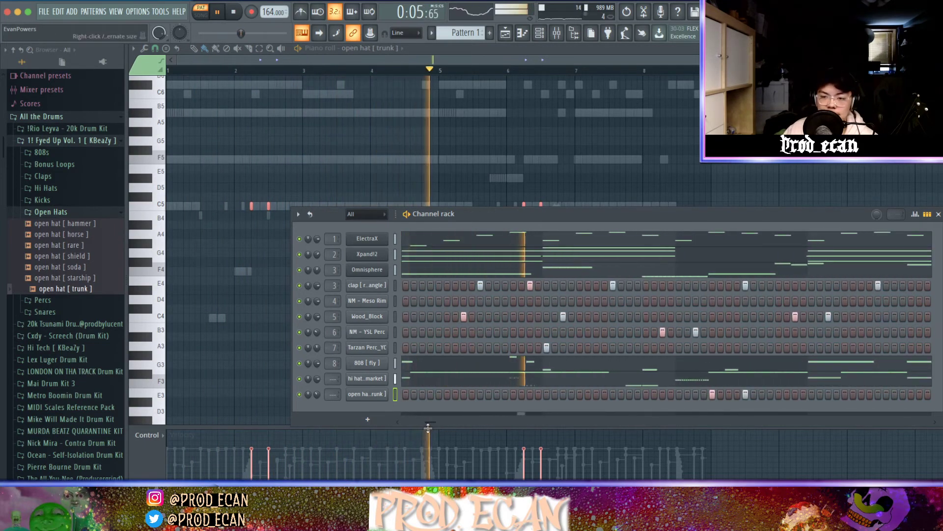